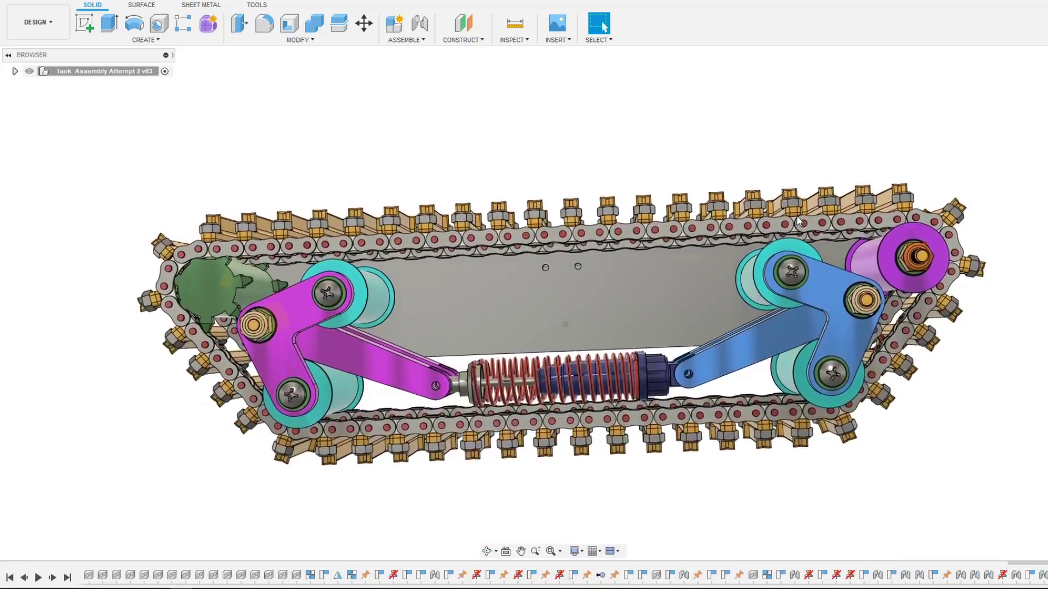
- Expand the Tank Assembly node in the Browser to list every component and joint
click(725, 465)
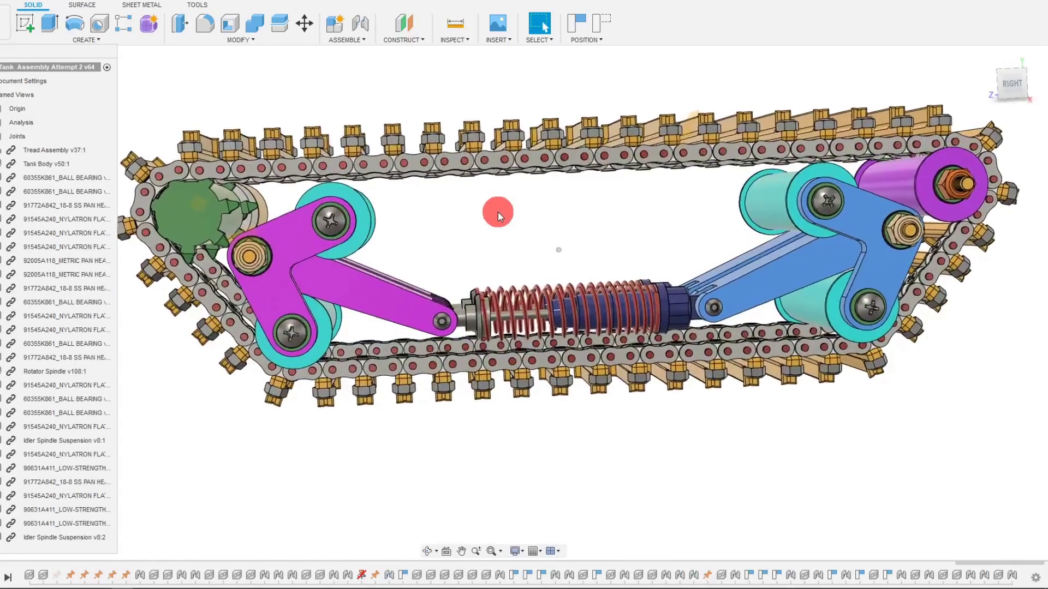
- Make the hidden Tank Body visible again and select the Rotator Spindle part in the model
shift+middle_drag(527, 328, 551, 308)
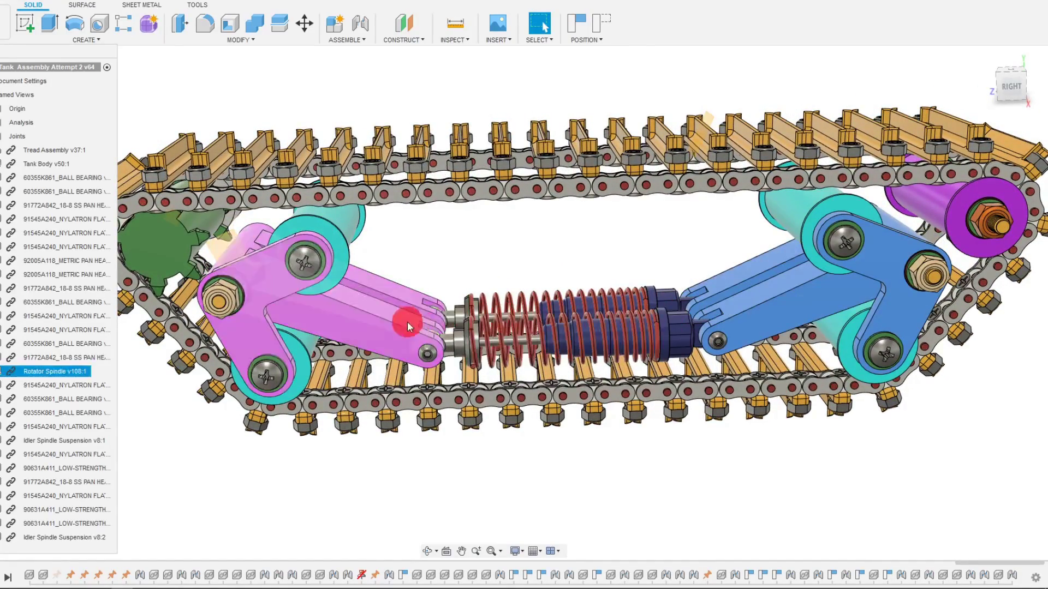
shift+middle_drag(408, 326, 510, 249)
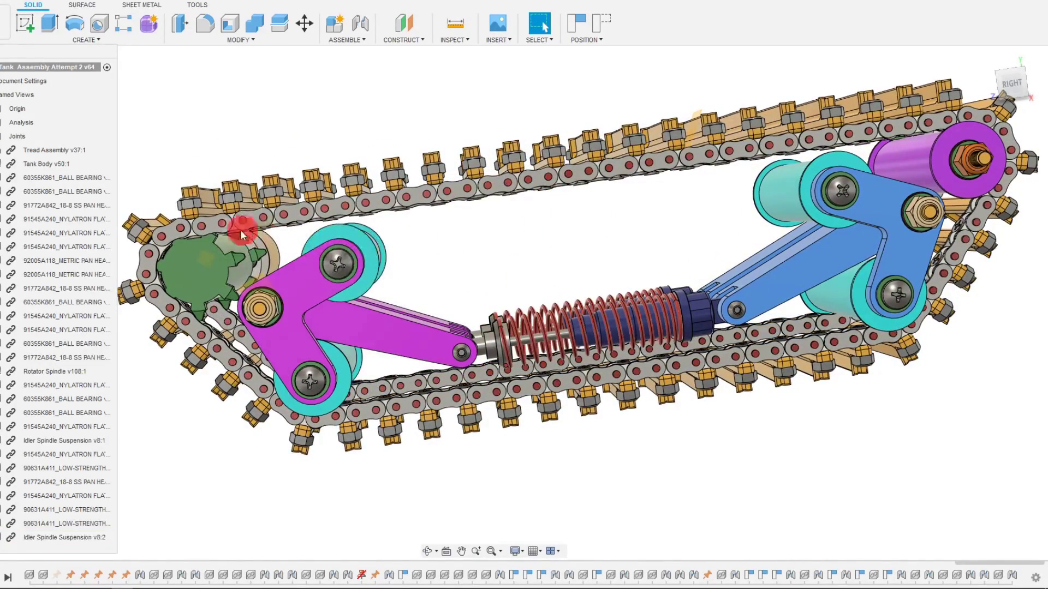
click(0, 163)
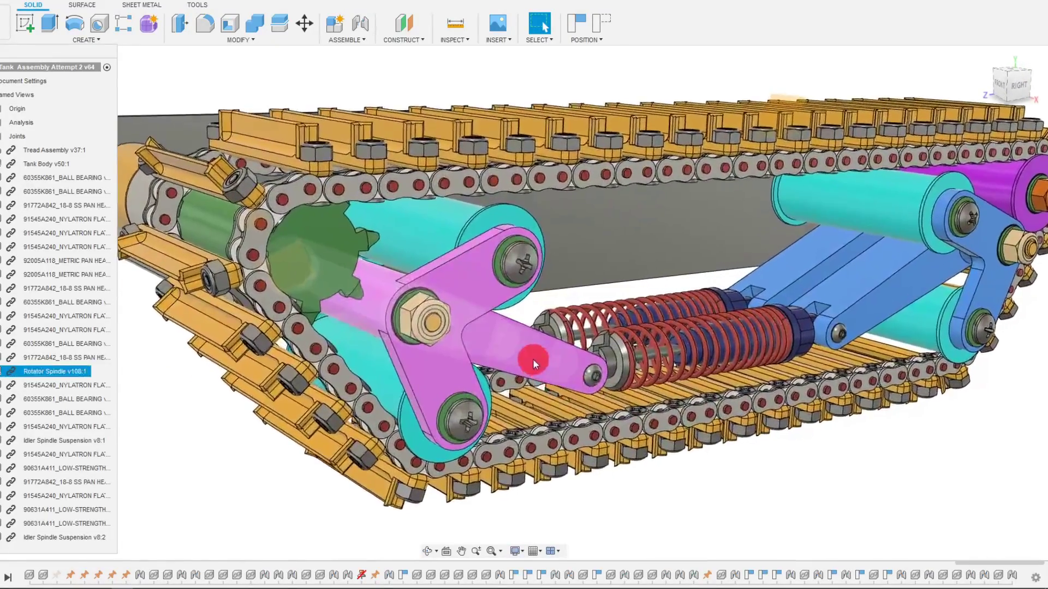
click(533, 359)
- Open the Rotator Spindle part as its own design document and widen its Browser panel
right_click(533, 360)
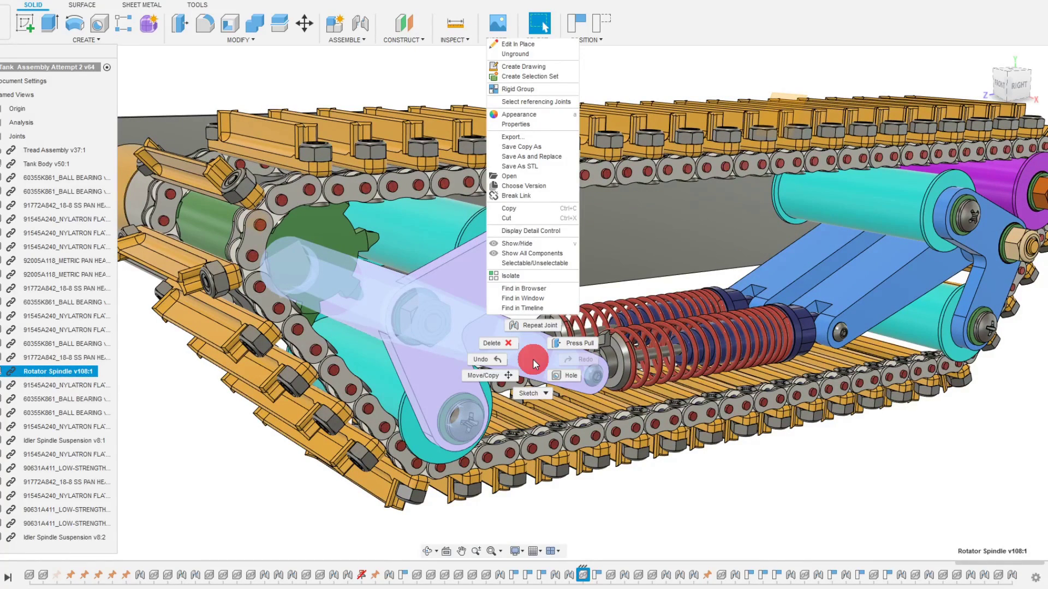
click(508, 176)
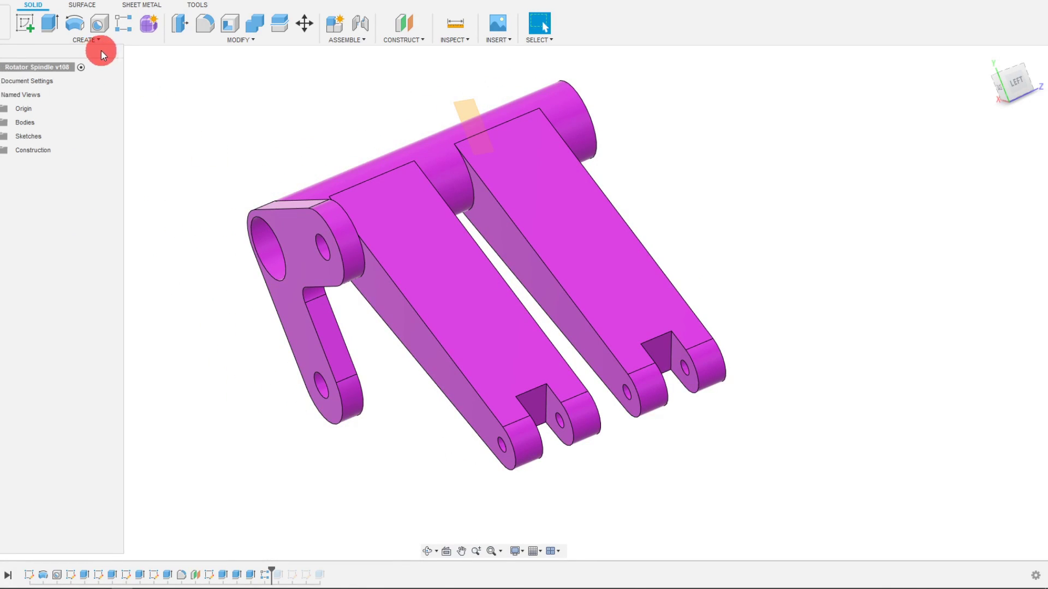
drag(131, 51, 161, 50)
scroll(291, 349, up, 2)
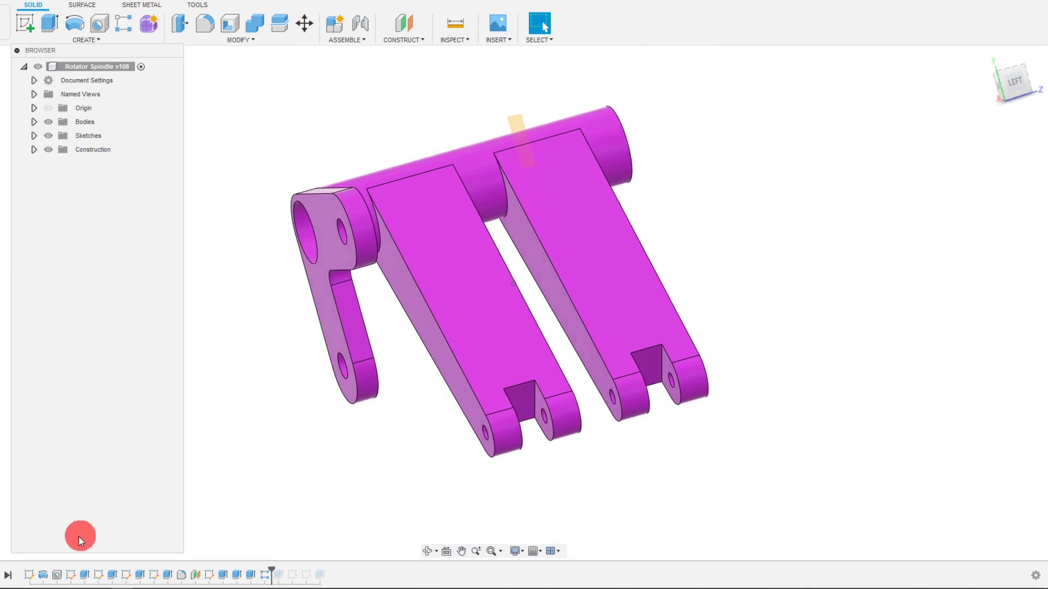
- Edit Sketch1 from the timeline, orbit to inspect its profile dimensions, then finish the sketch
double_click(29, 576)
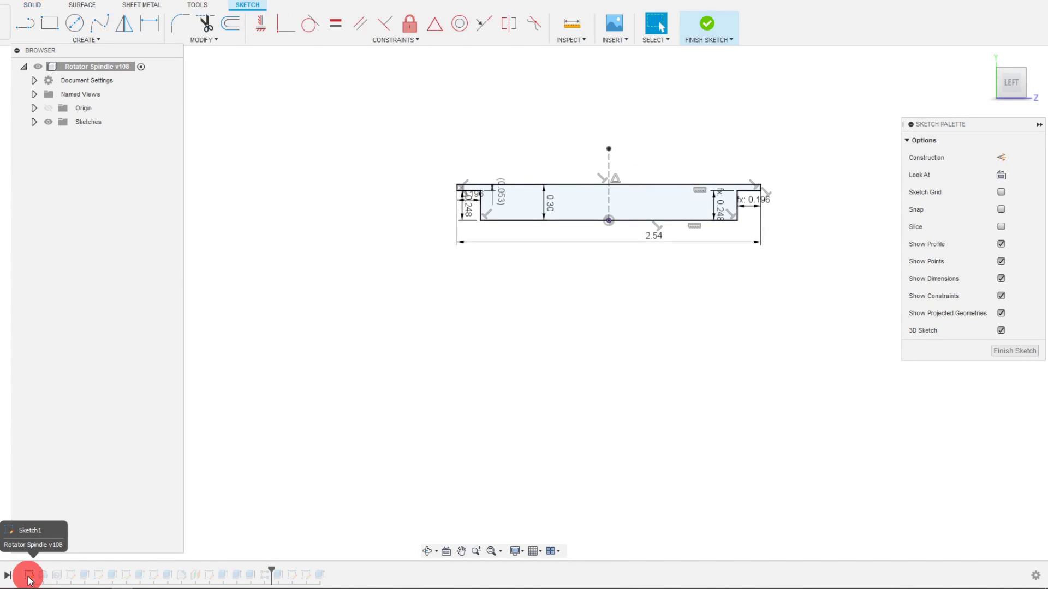
scroll(685, 189, up, 3)
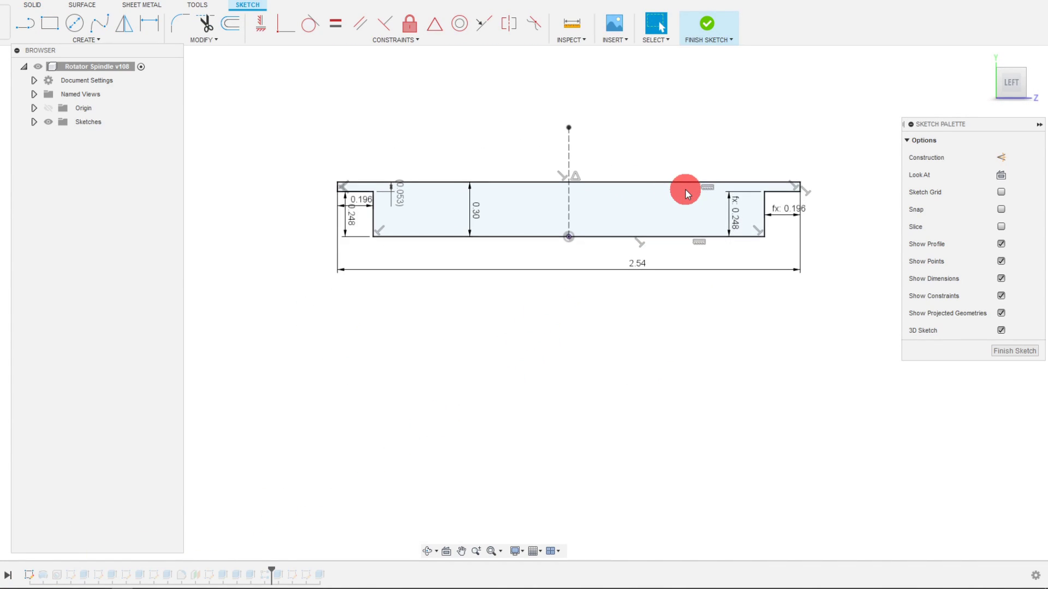
mouse_move(617, 246)
shift+middle_down()
mouse_move(568, 335)
mouse_move(593, 260)
mouse_move(695, 104)
mouse_move(581, 224)
shift+middle_up()
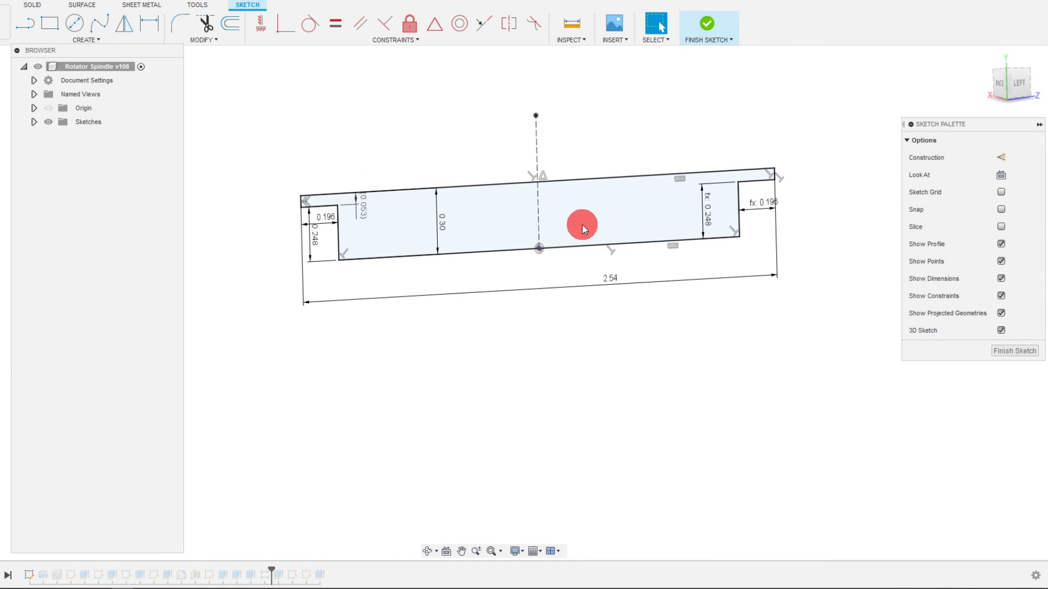
click(712, 44)
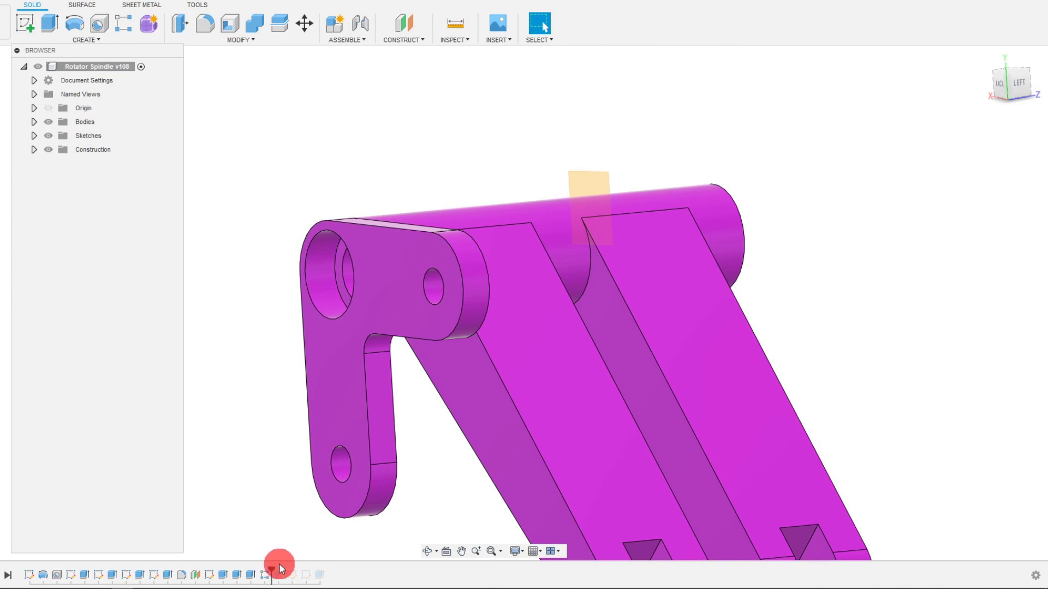
- Roll the timeline back to Revolve1, then advance through both bracket features to Extrude8
drag(43, 561, 44, 568)
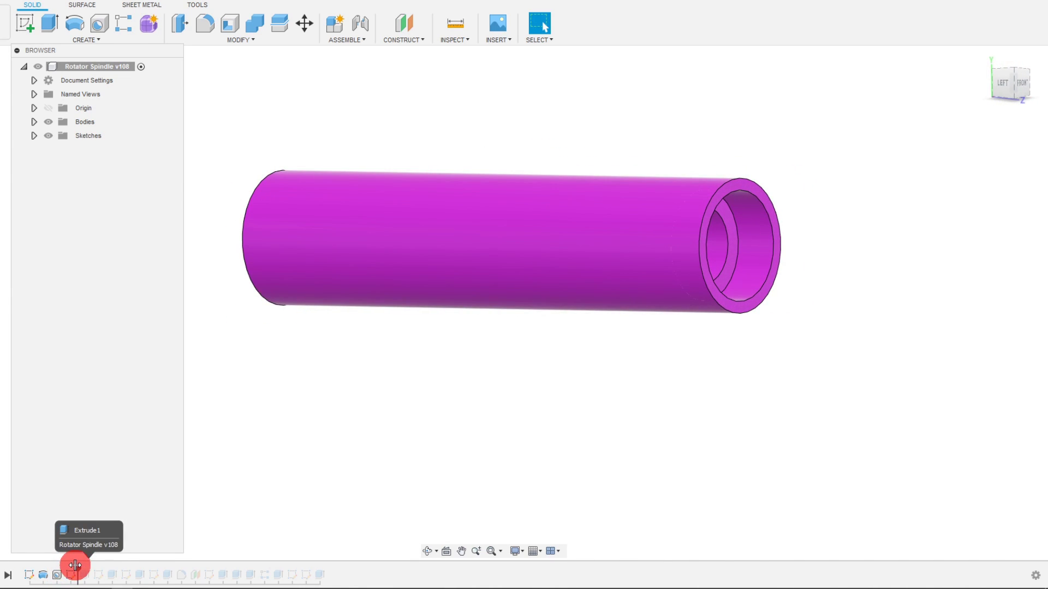
drag(86, 565, 91, 568)
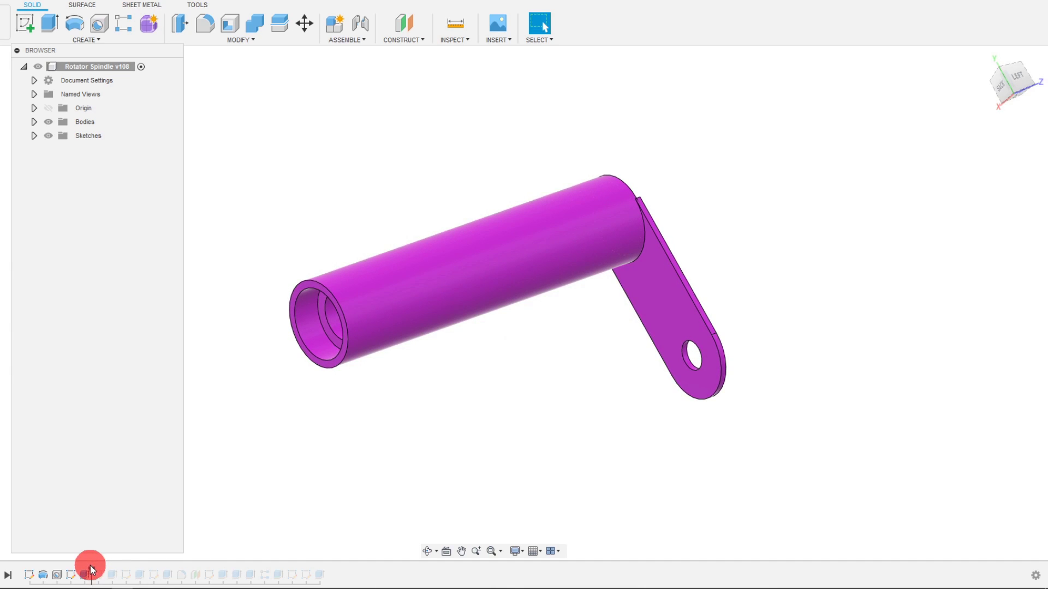
drag(114, 565, 118, 566)
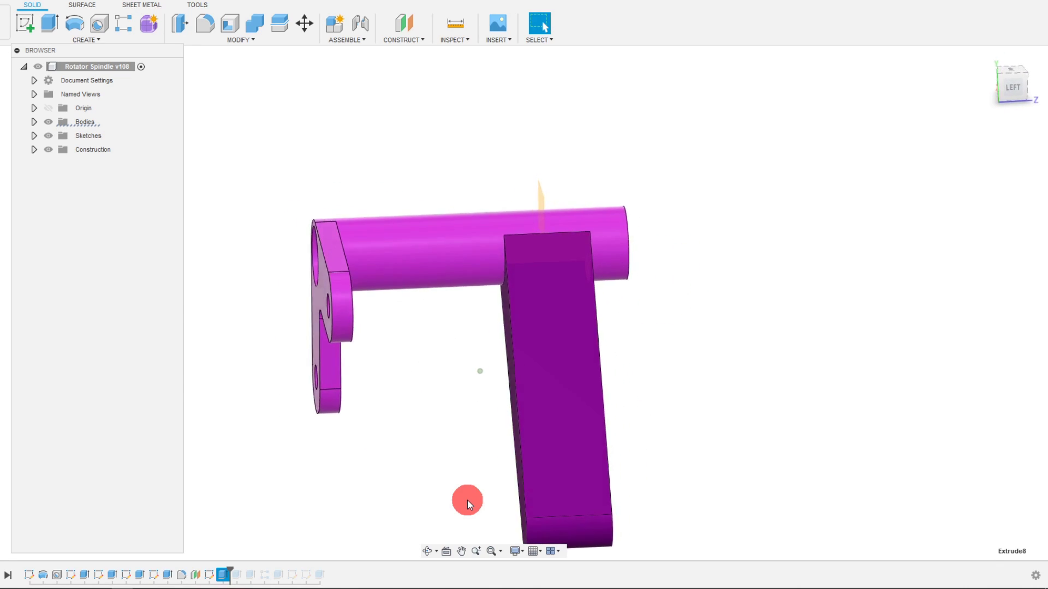
- Inspect the offset construction plane from the side and cancel without changes
double_click(198, 574)
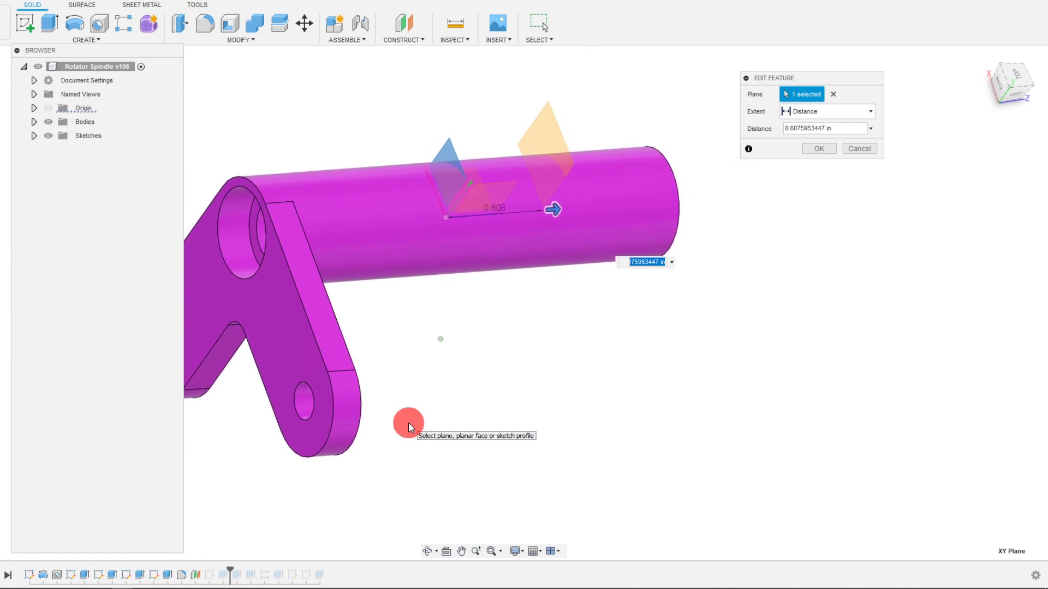
mouse_move(412, 417)
shift+middle_down()
mouse_move(480, 254)
mouse_move(431, 175)
mouse_move(436, 242)
mouse_move(582, 248)
shift+middle_up()
shift+middle_drag(800, 215, 849, 177)
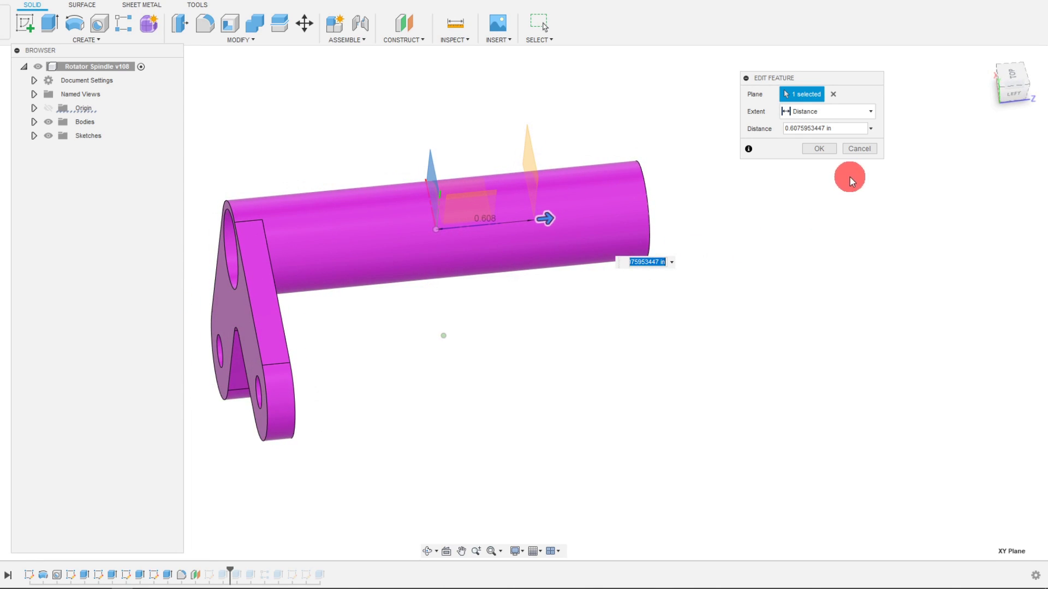
click(866, 151)
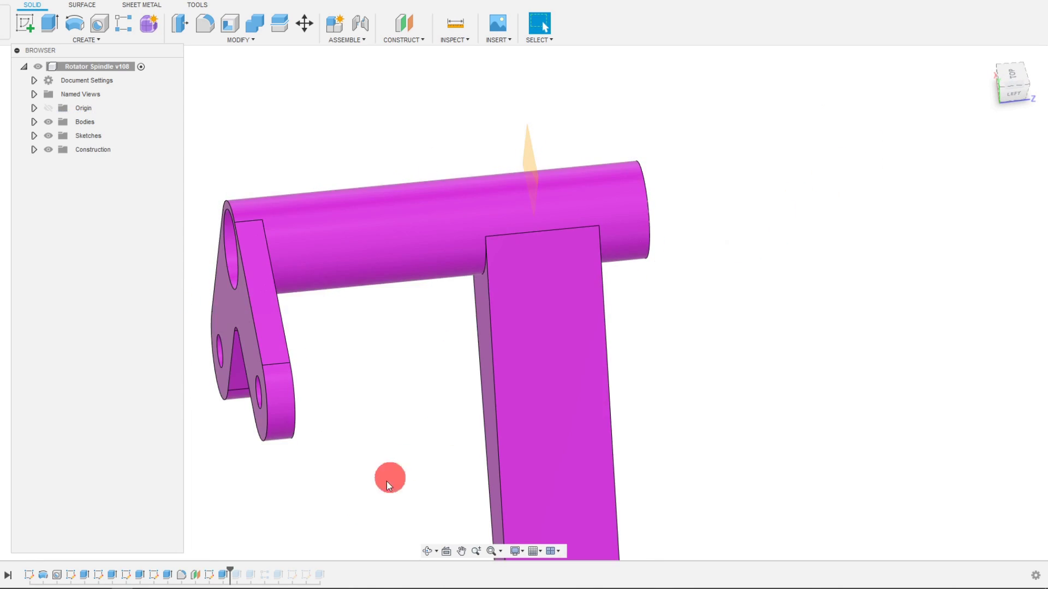
- Review the Extrude8 arm extrusion settings from an orbited view and cancel without changes
double_click(224, 574)
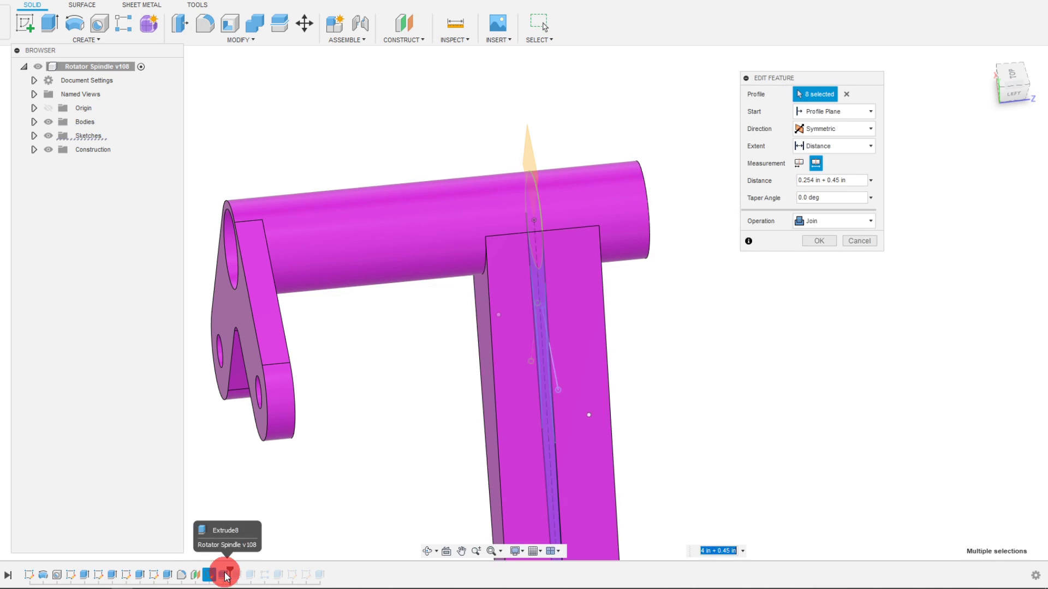
shift+middle_drag(437, 499, 818, 315)
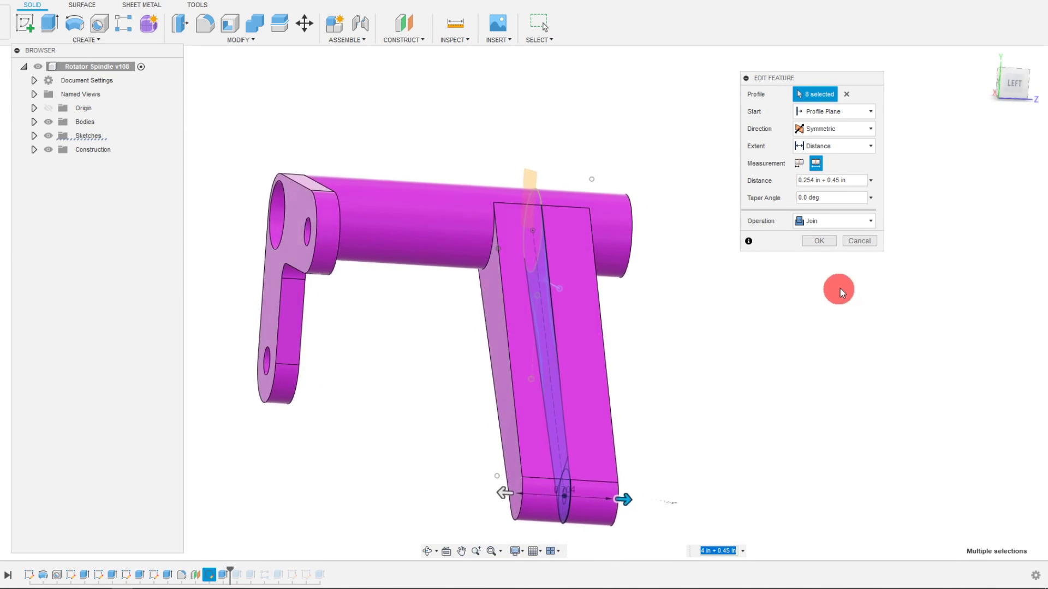
click(865, 245)
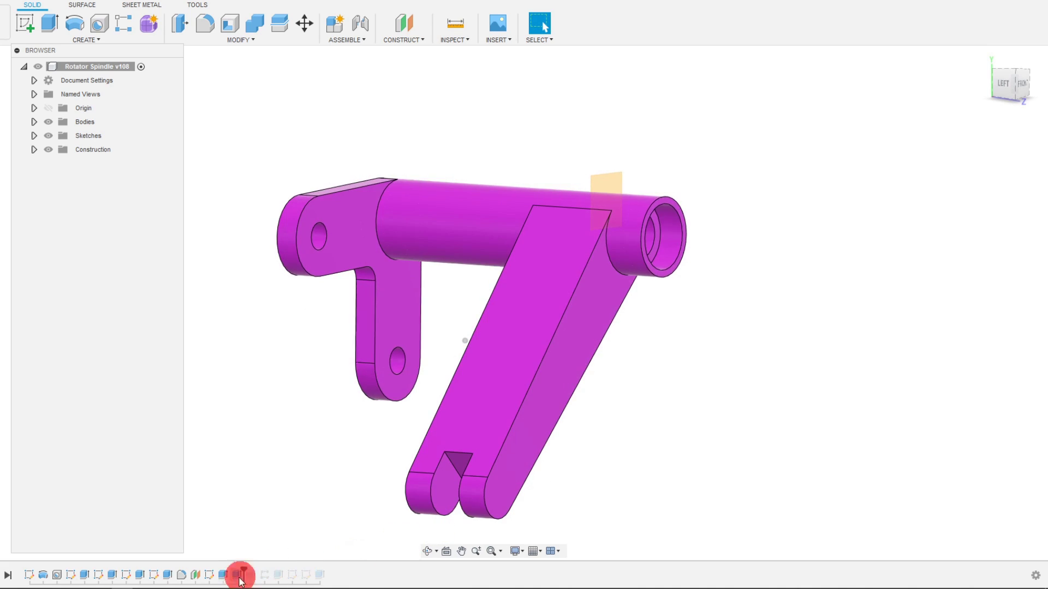
- Edit Sketch10 and view its 44° angle and 2.47 dimensions in a tilted 3-D view
double_click(211, 577)
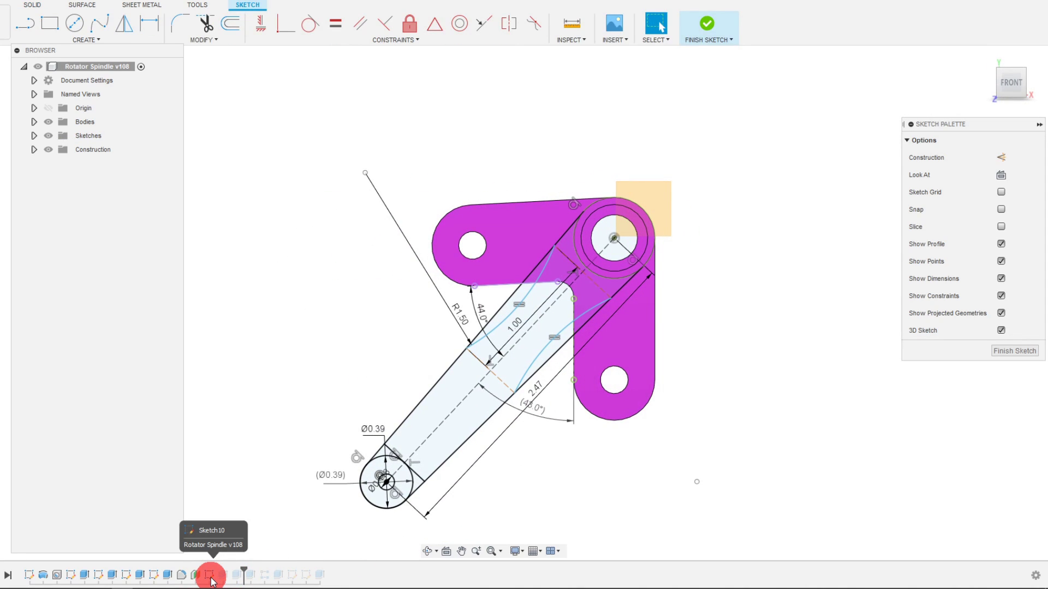
click(665, 59)
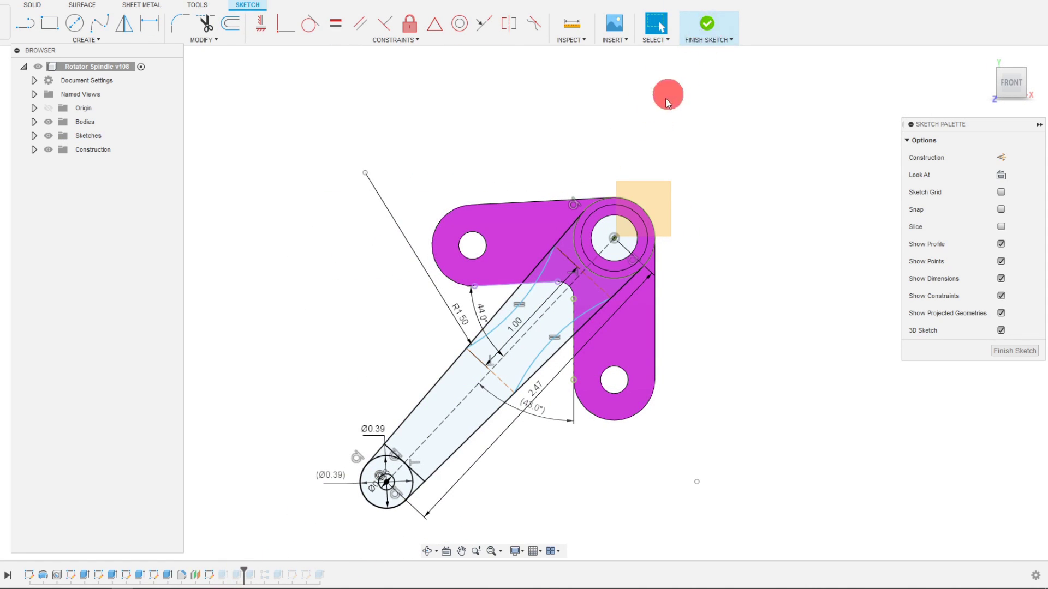
scroll(555, 348, up, 4)
scroll(597, 323, down, 2)
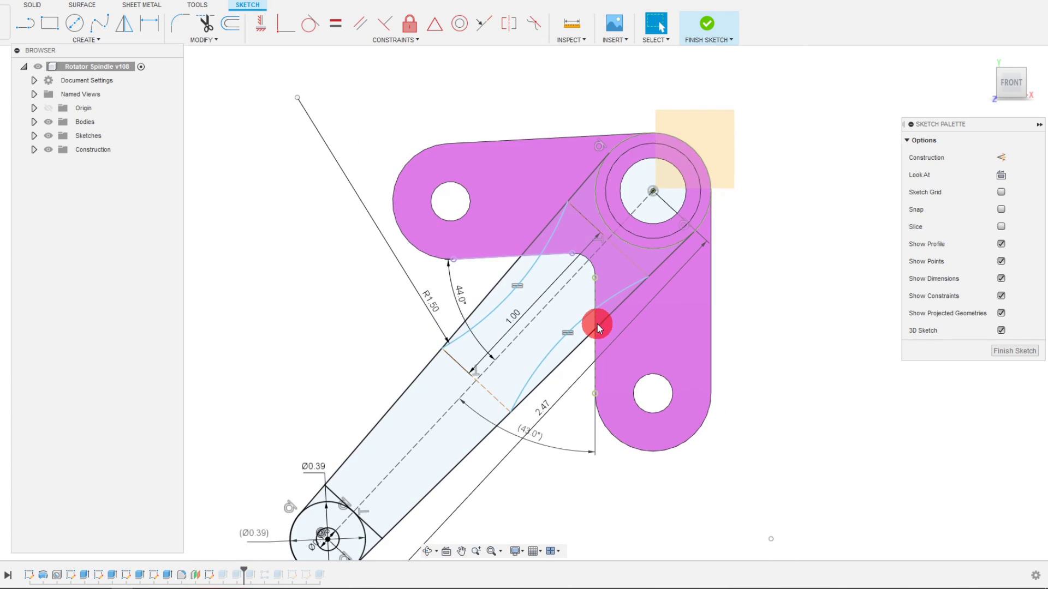
shift+middle_drag(589, 343, 718, 48)
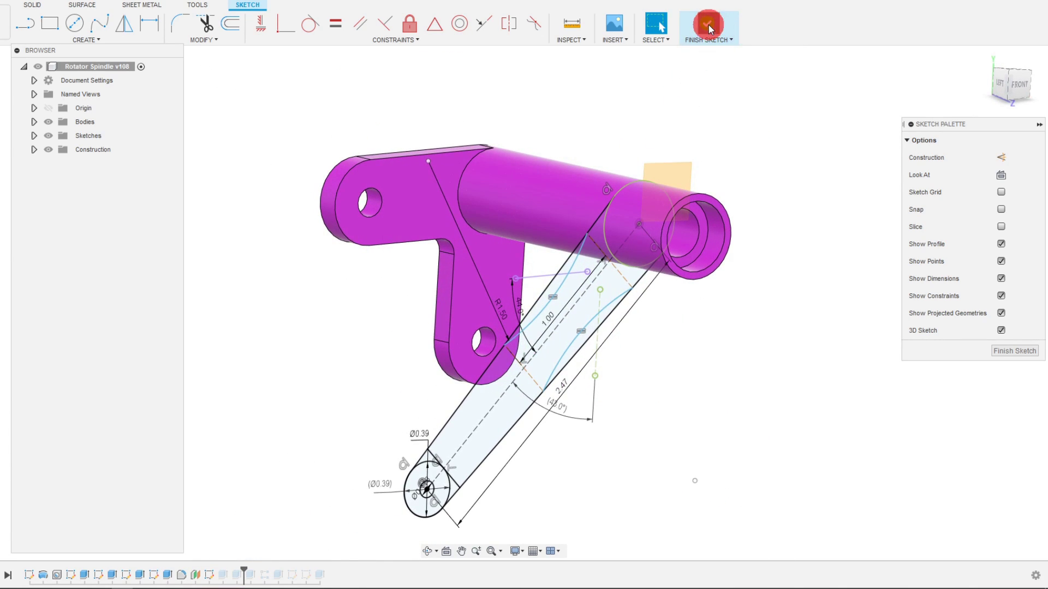
- Finish the sketch and orbit the solid angled arm through several angles
click(708, 24)
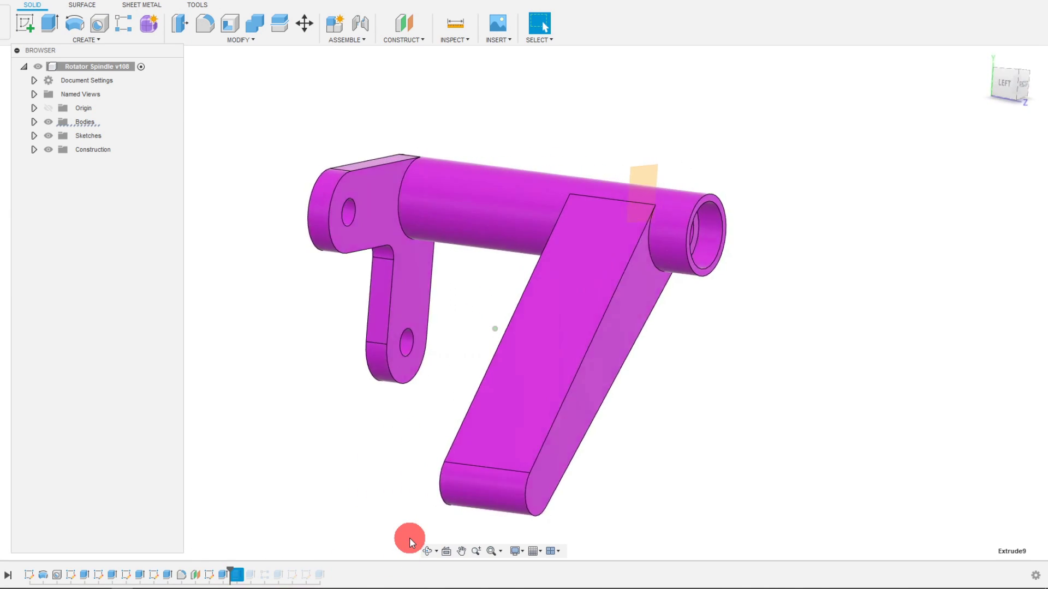
shift+middle_drag(409, 538, 230, 570)
mouse_move(388, 534)
shift+middle_down()
mouse_move(277, 577)
mouse_move(246, 569)
mouse_move(283, 568)
mouse_move(393, 524)
mouse_move(282, 554)
mouse_move(469, 404)
mouse_move(456, 494)
mouse_move(398, 520)
shift+middle_up()
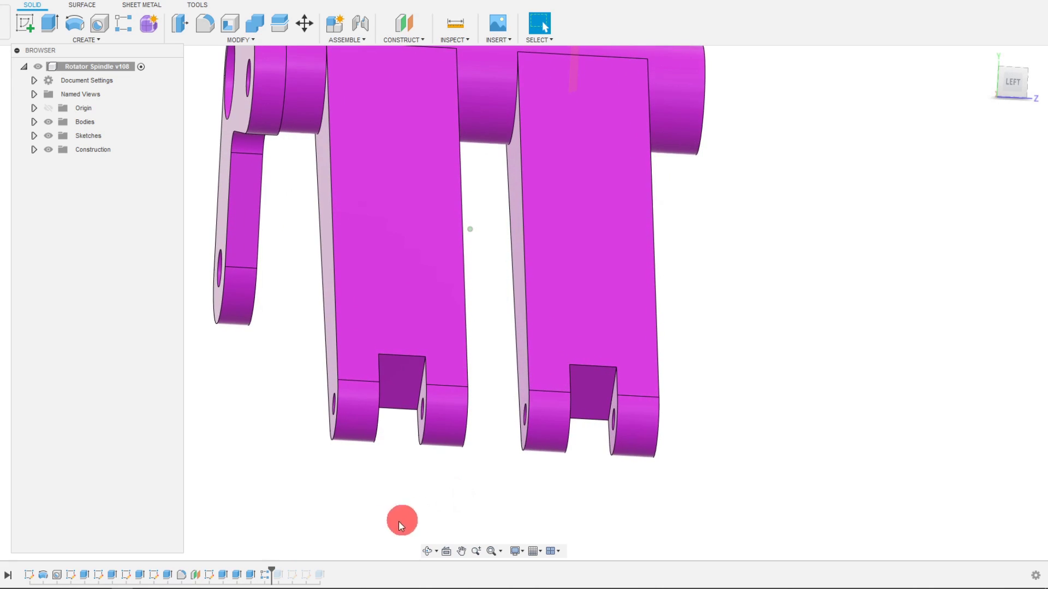
double_click(264, 574)
shift+middle_drag(450, 453, 586, 370)
click(720, 287)
shift+middle_drag(720, 286, 481, 202)
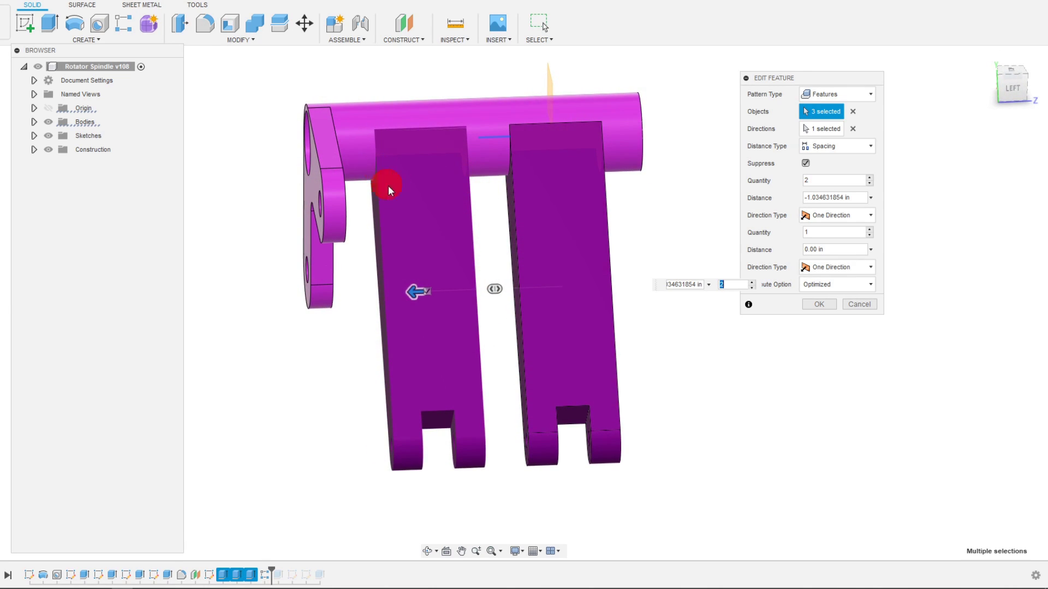
shift+middle_drag(388, 186, 856, 309)
click(859, 304)
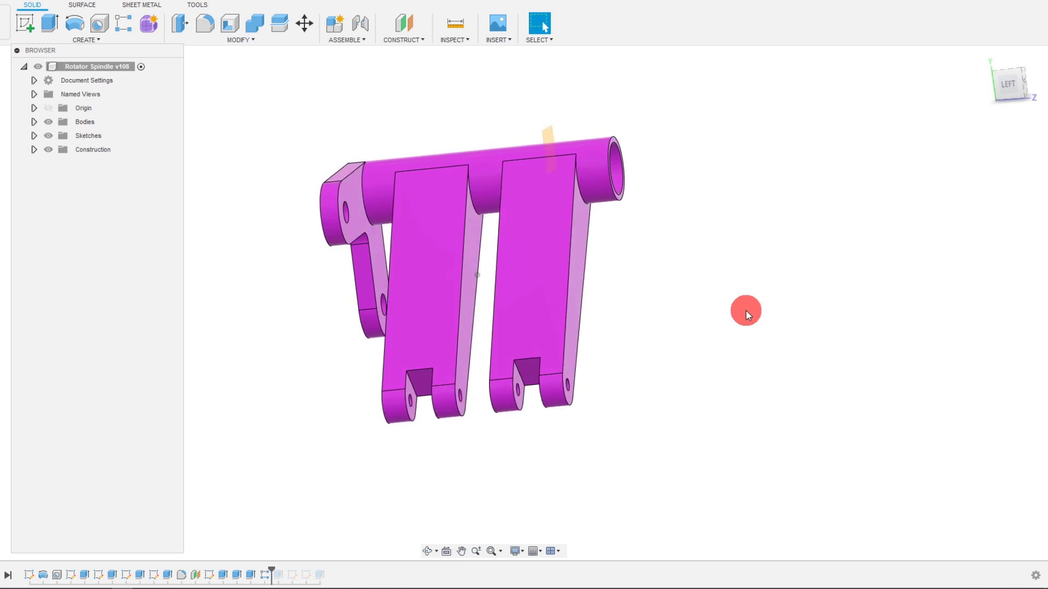
shift+middle_drag(745, 310, 755, 316)
shift+middle_drag(739, 355, 760, 359)
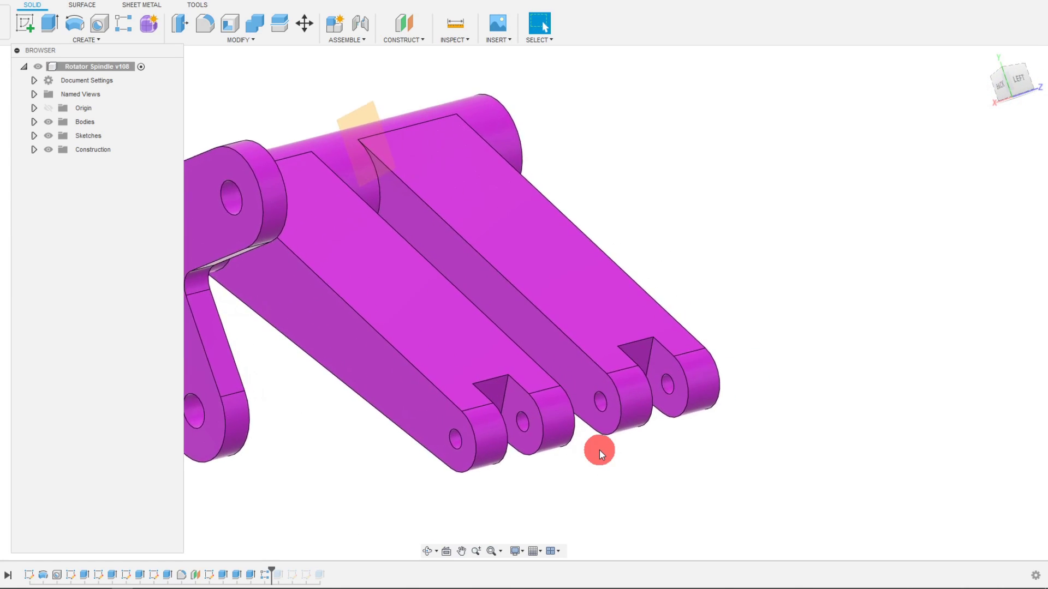
shift+middle_drag(599, 450, 673, 358)
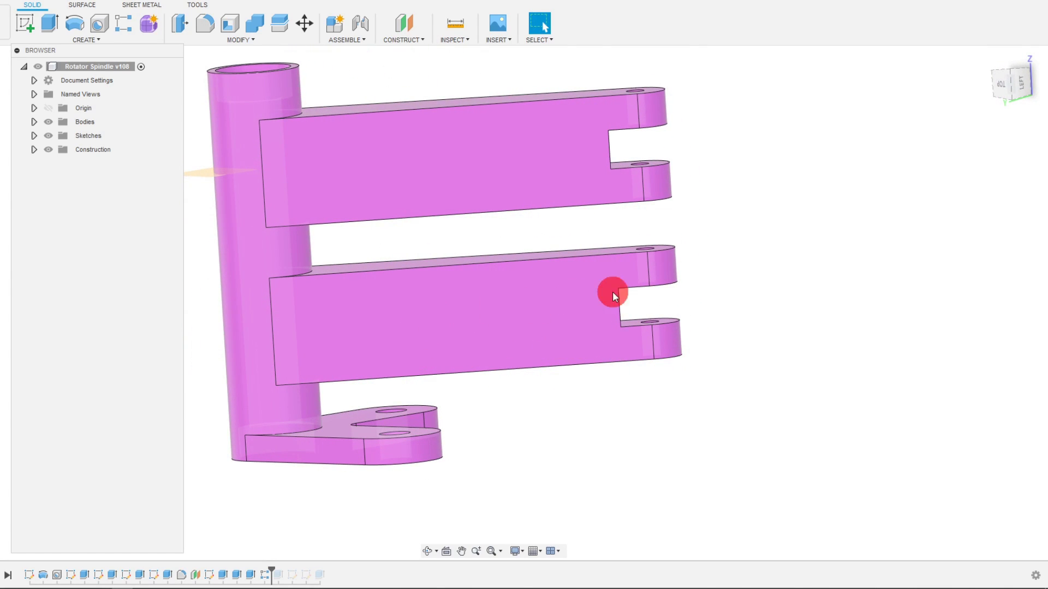
shift+middle_drag(613, 294, 599, 326)
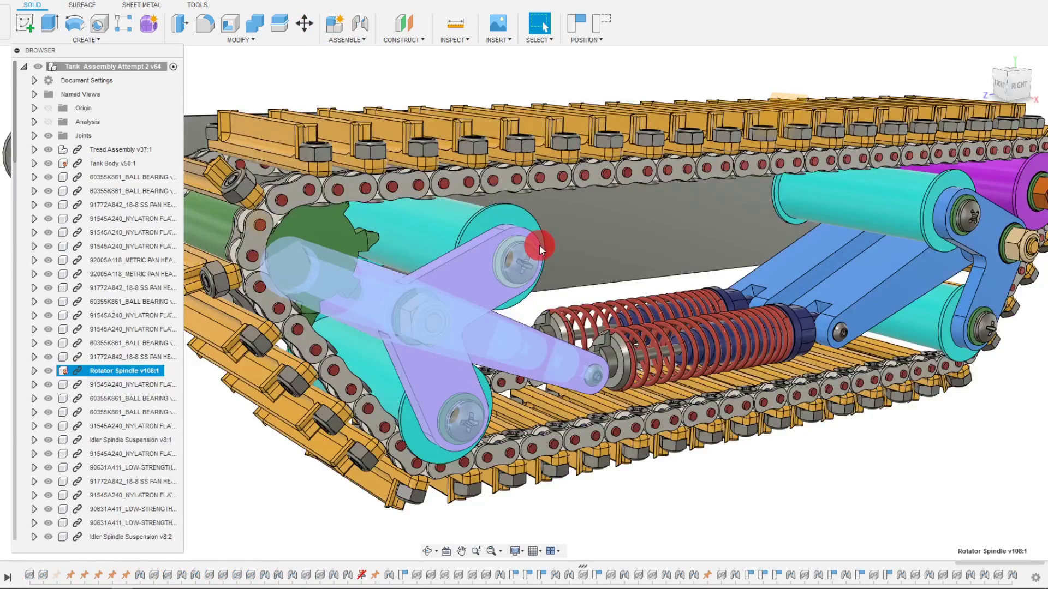
- Orbit and zoom in on the spindle arms and coil-spring shocks in Tank Assembly Attempt 2
shift+middle_drag(538, 240, 584, 438)
scroll(584, 438, up, 6)
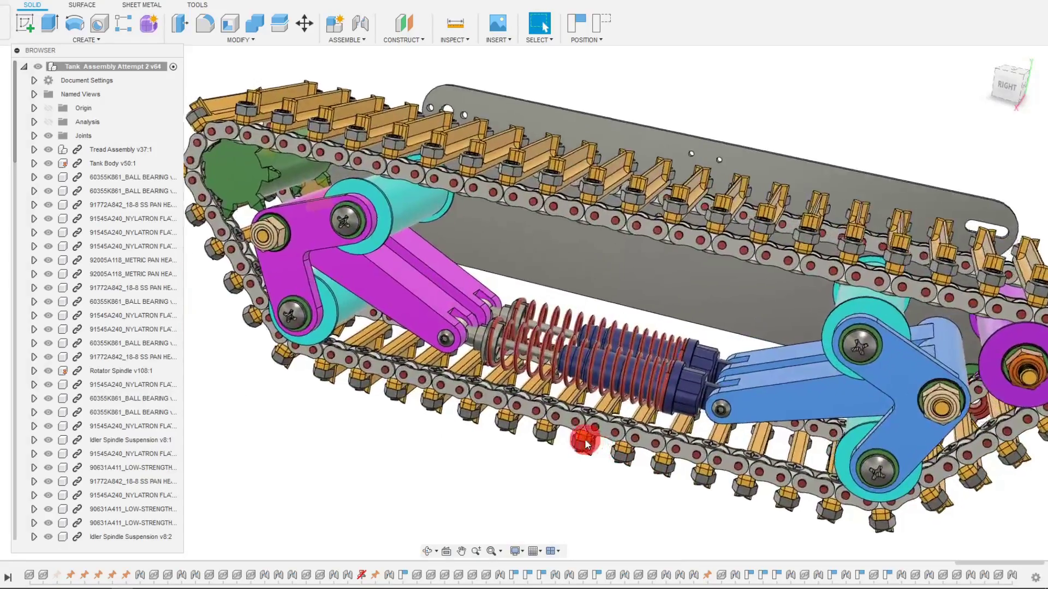
scroll(585, 439, up, 8)
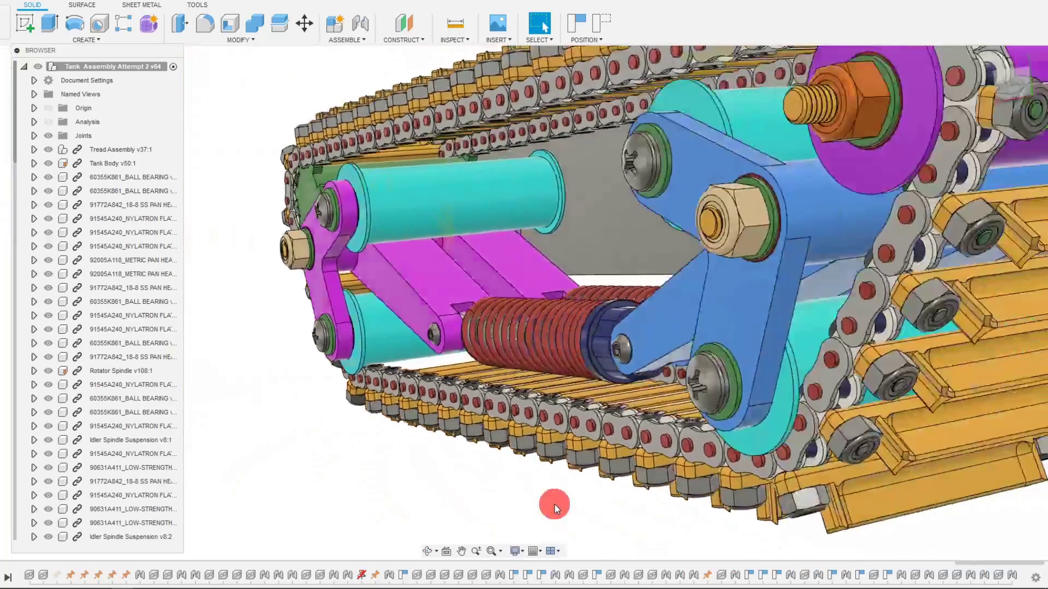
shift+middle_drag(555, 504, 836, 427)
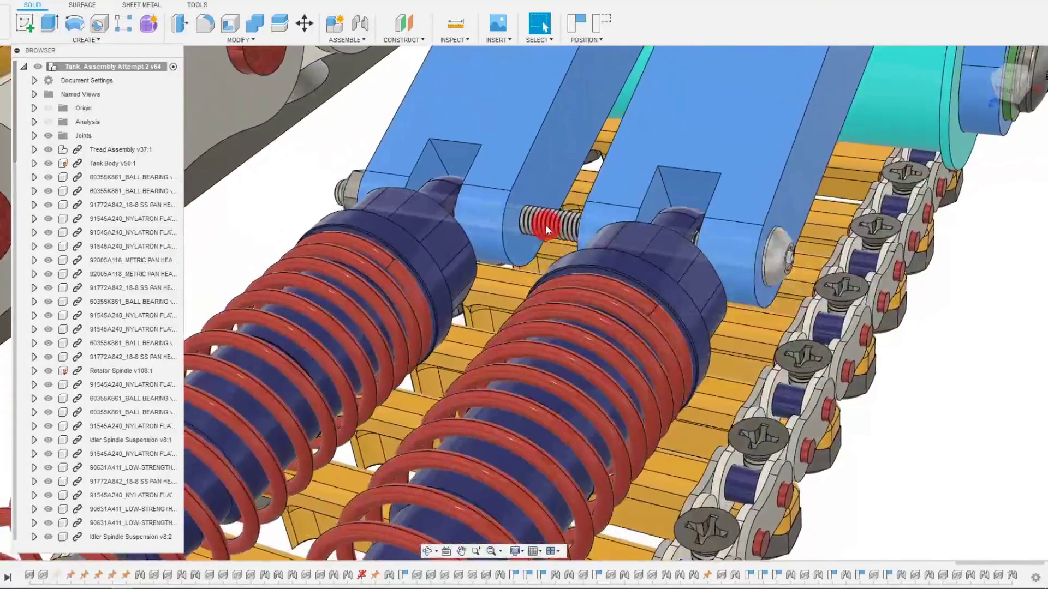
click(544, 224)
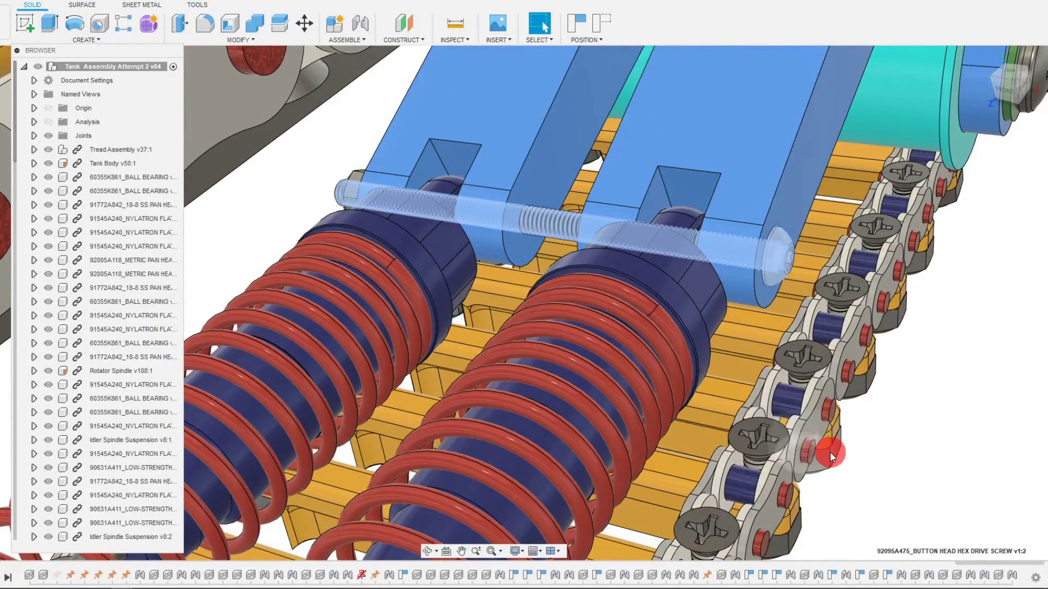
shift+middle_drag(829, 452, 731, 406)
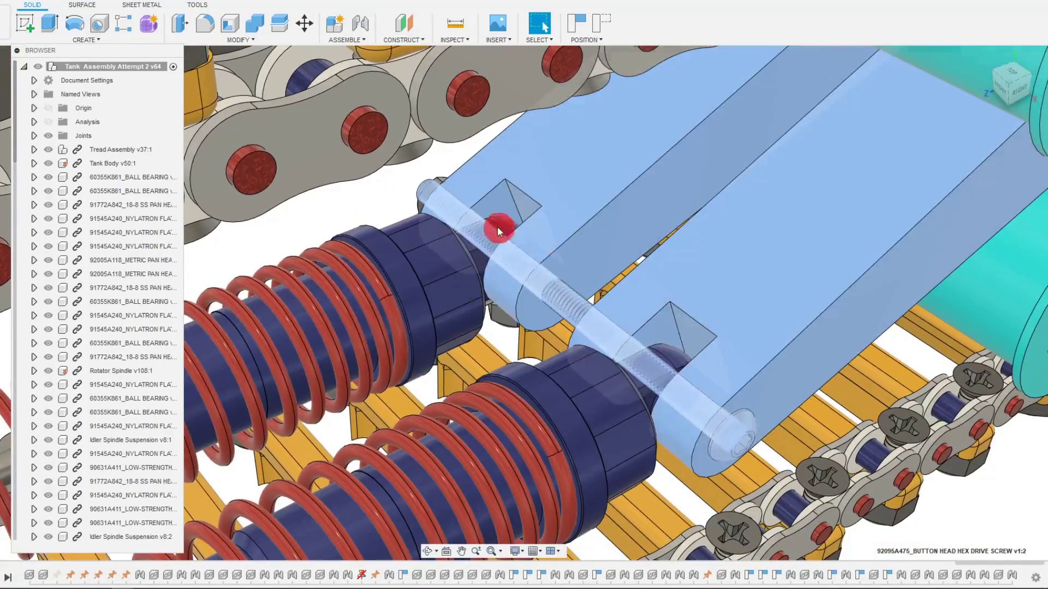
shift+middle_drag(640, 305, 488, 461)
scroll(487, 458, up, 5)
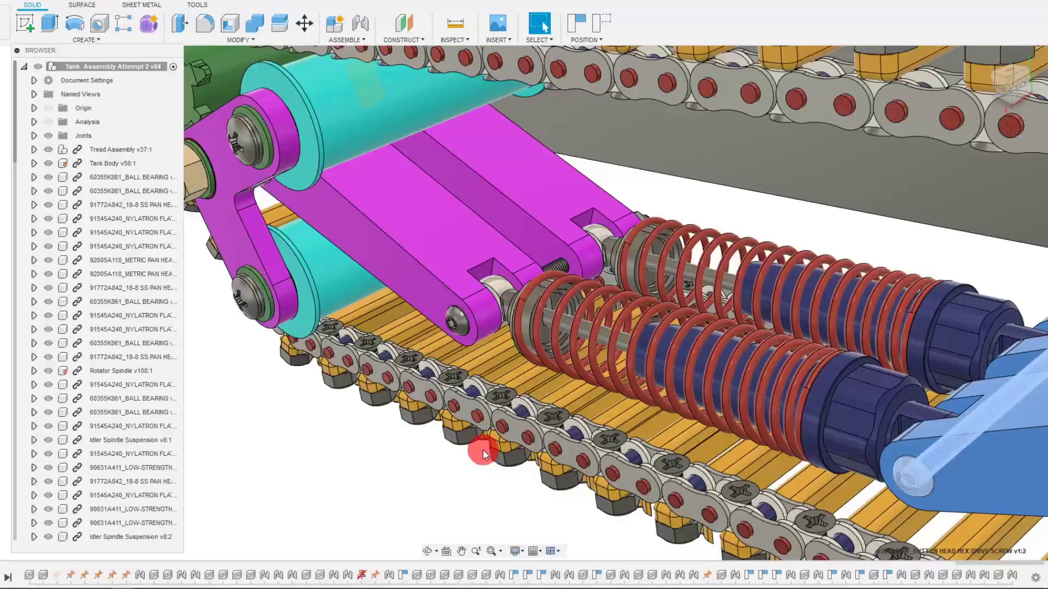
scroll(482, 450, down, 3)
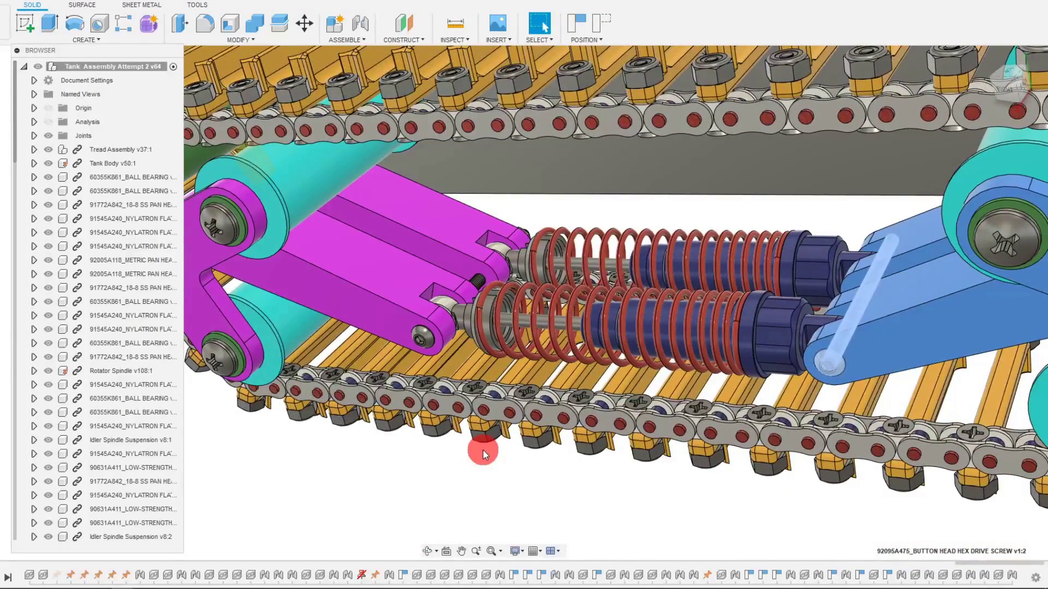
scroll(441, 398, up, 3)
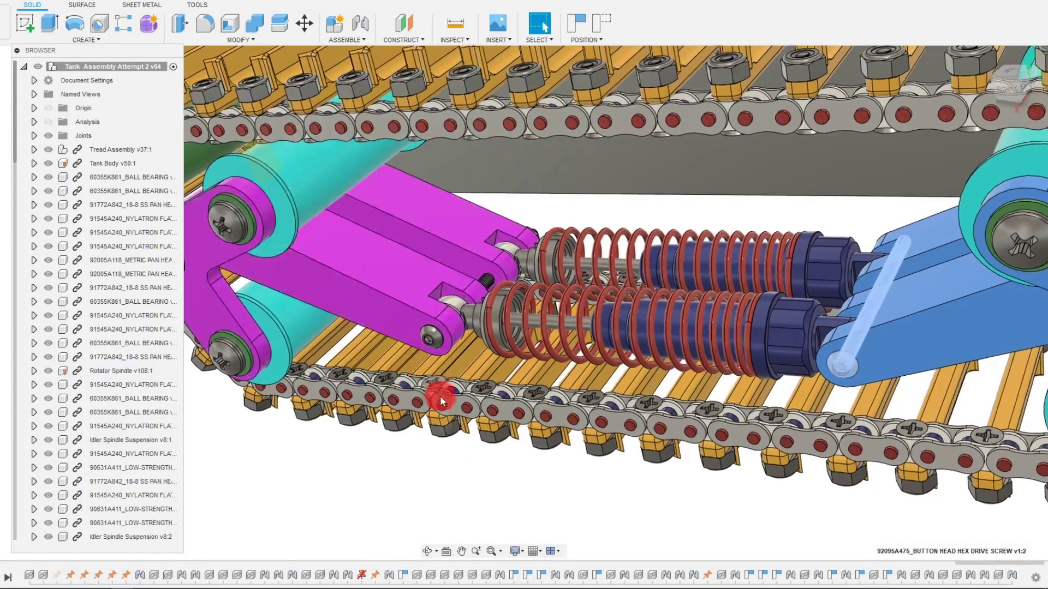
scroll(561, 334, up, 4)
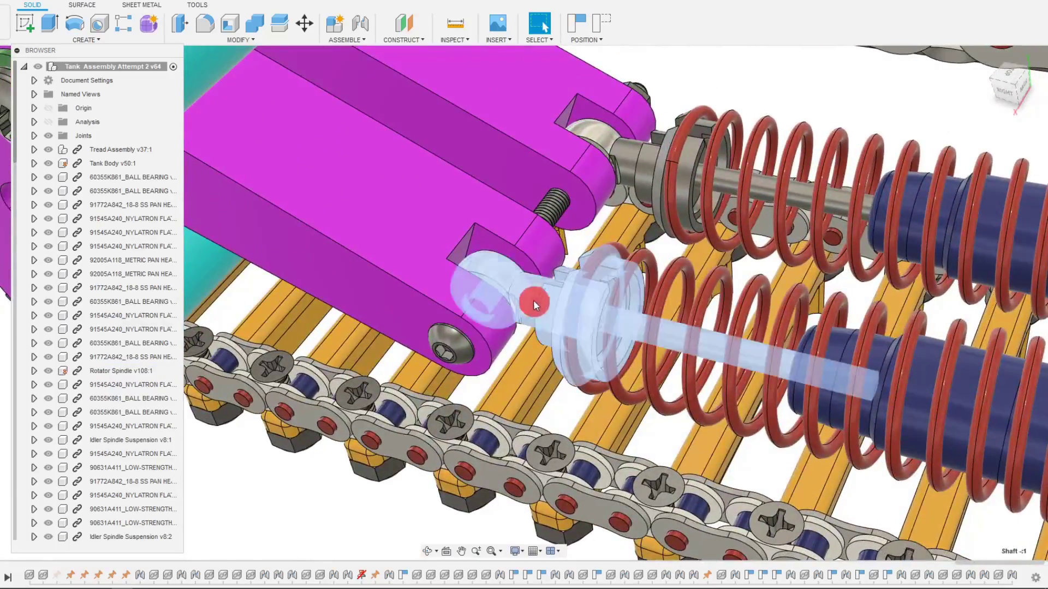
scroll(514, 294, down, 3)
scroll(461, 338, up, 3)
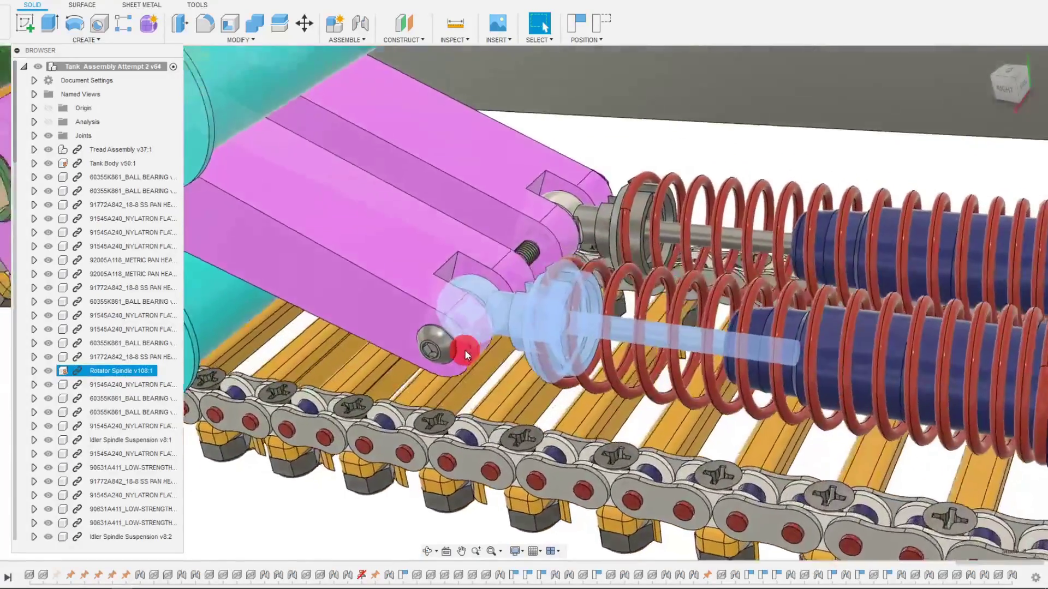
scroll(509, 340, down, 10)
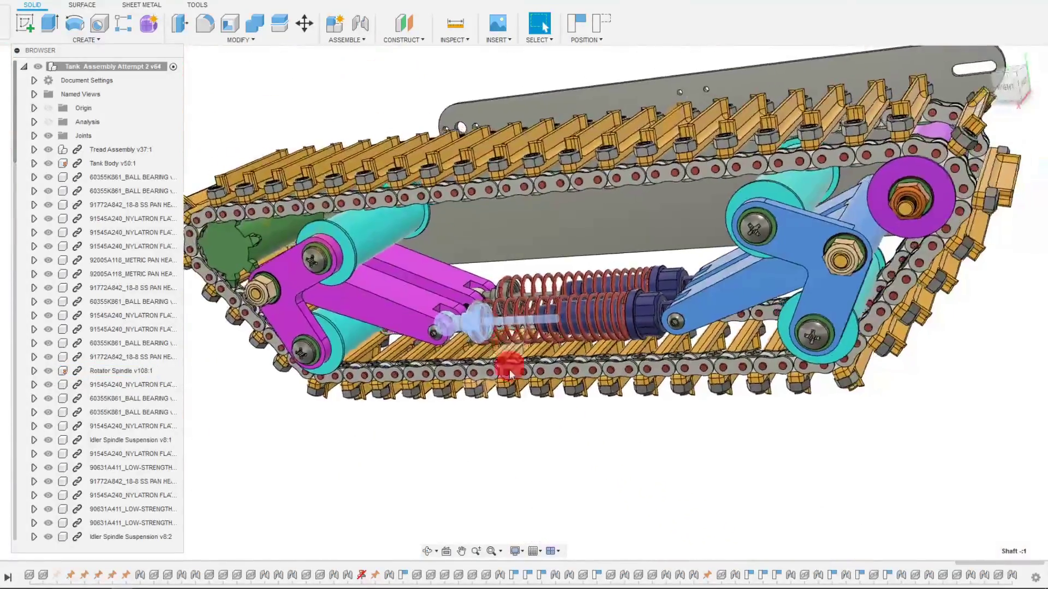
click(523, 428)
click(523, 427)
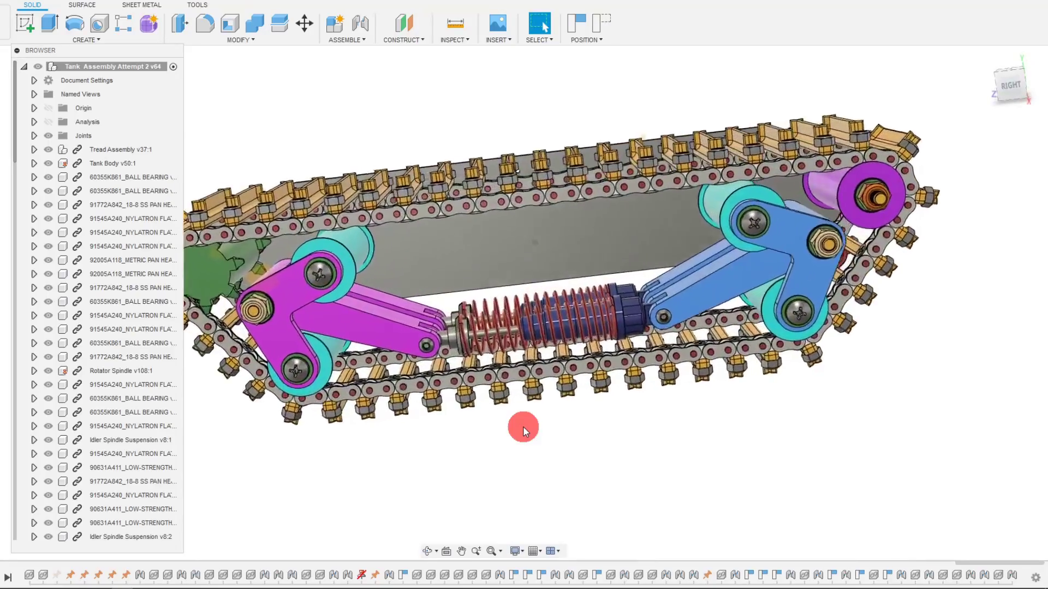
shift+middle_drag(523, 424, 523, 424)
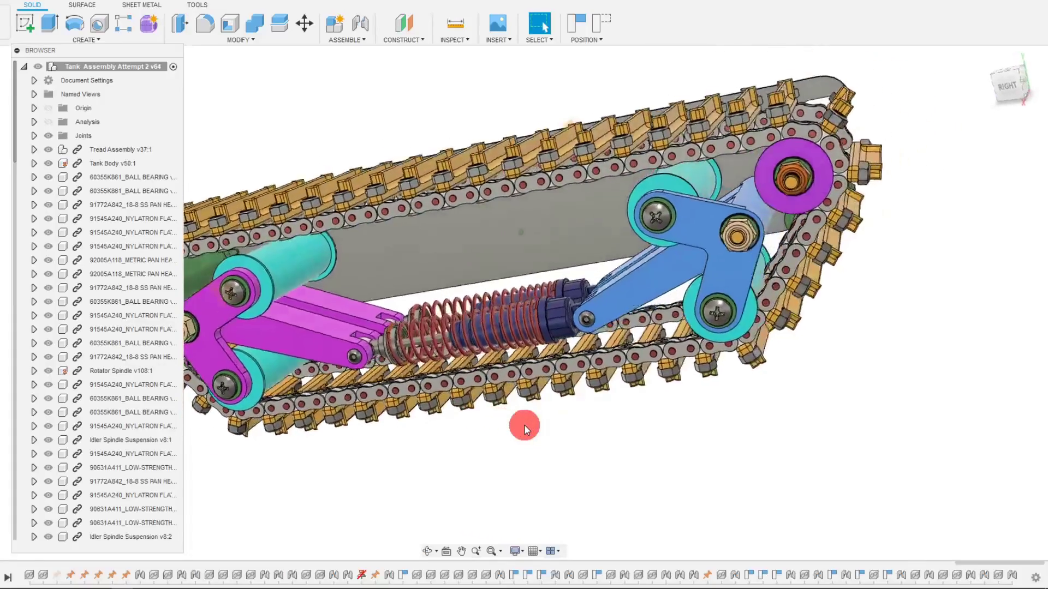
shift+middle_drag(523, 425, 720, 156)
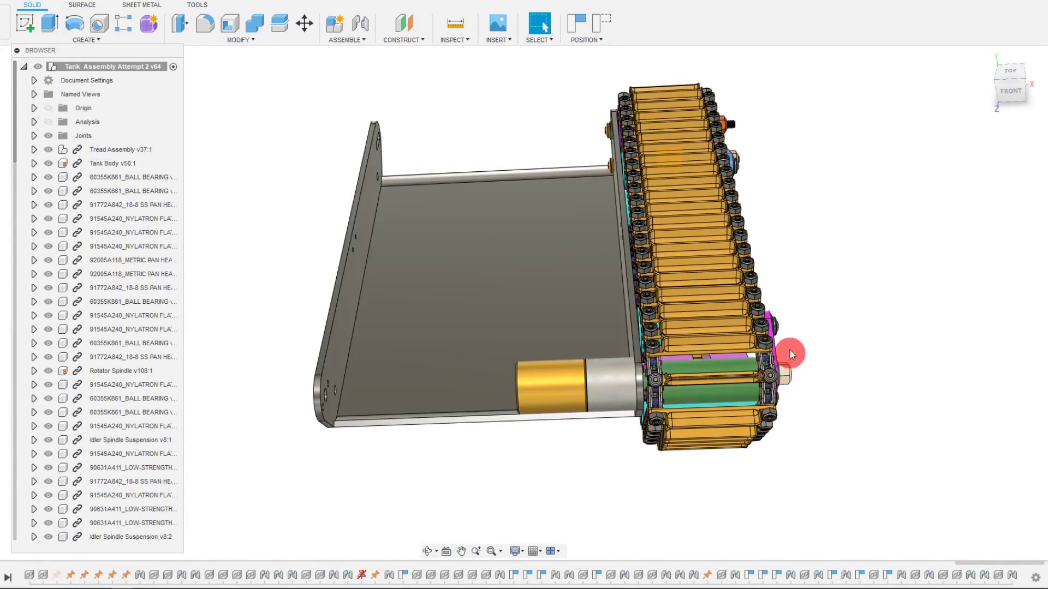
shift+middle_drag(653, 359, 467, 351)
click(640, 361)
click(600, 403)
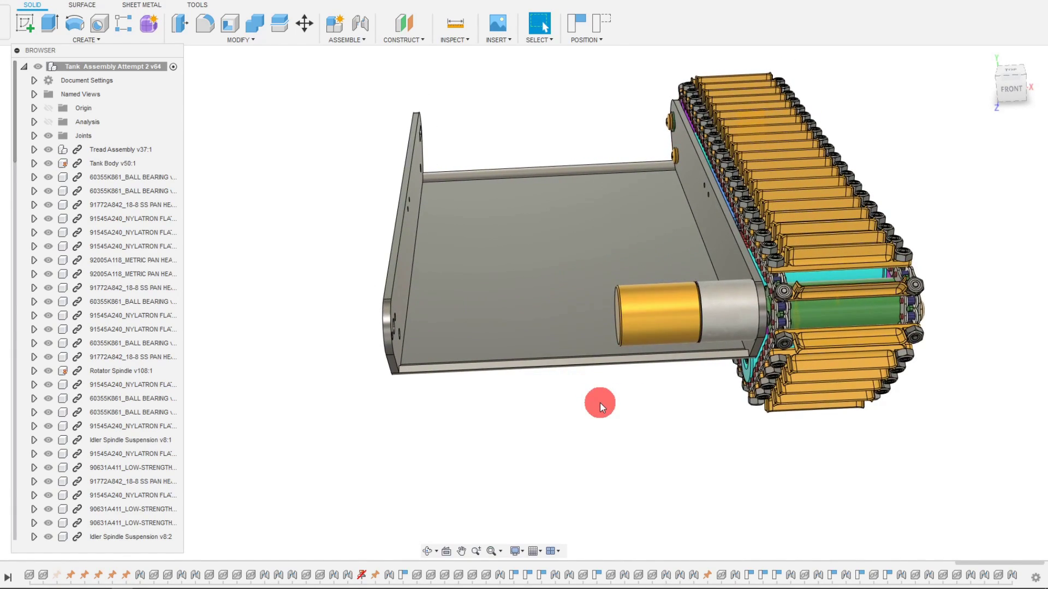
scroll(600, 403, up, 4)
scroll(600, 403, up, 1)
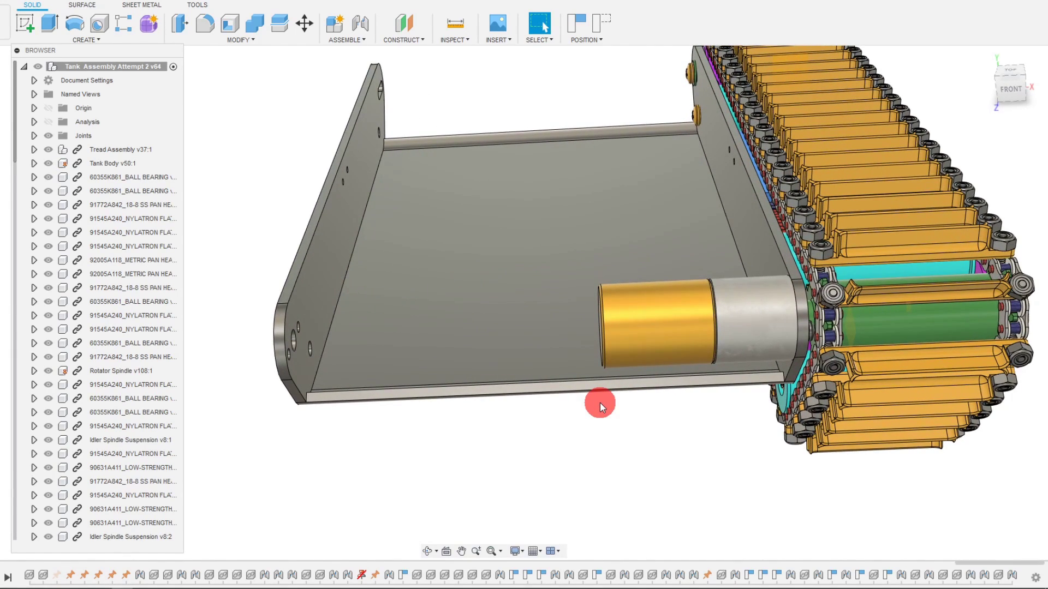
shift+middle_drag(585, 391, 598, 473)
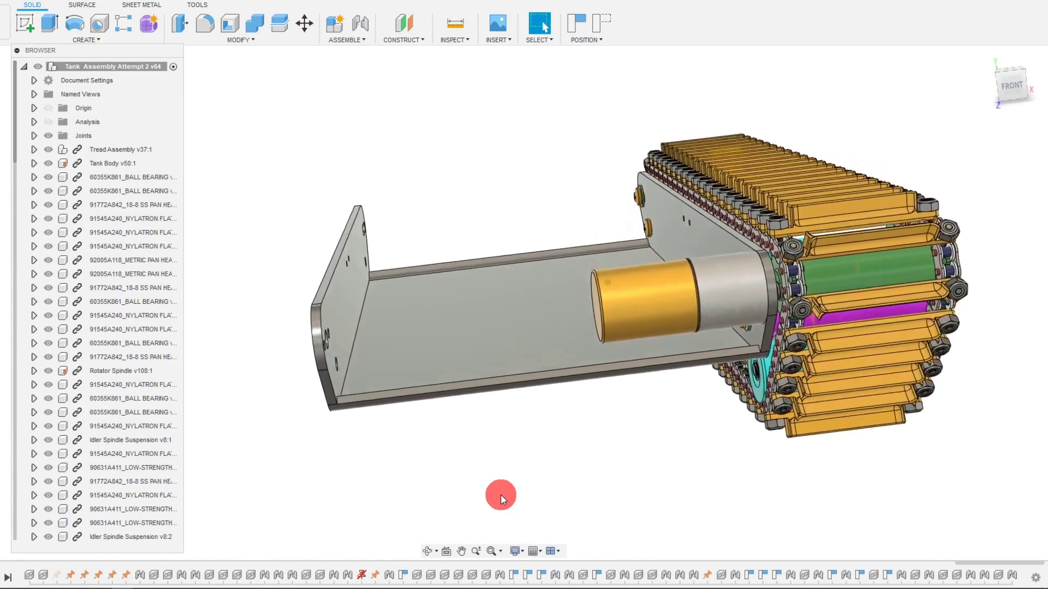
click(604, 256)
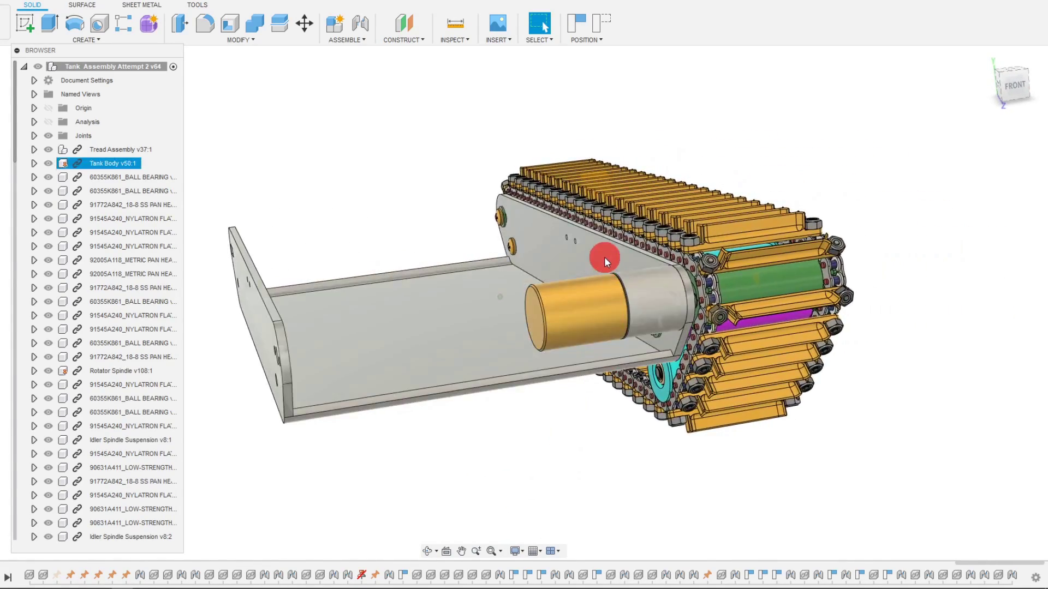
click(589, 274)
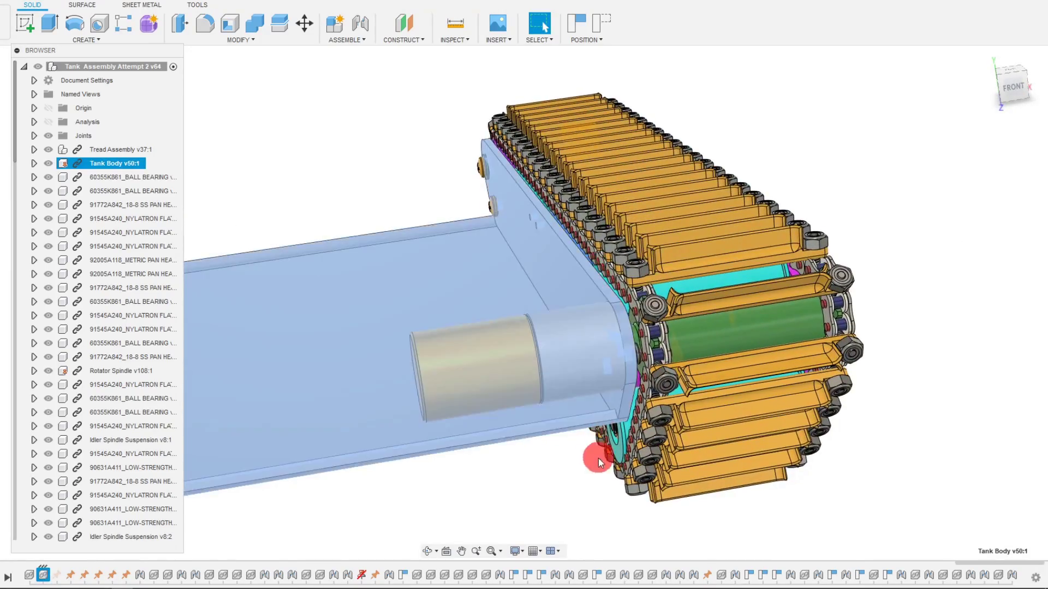
click(587, 496)
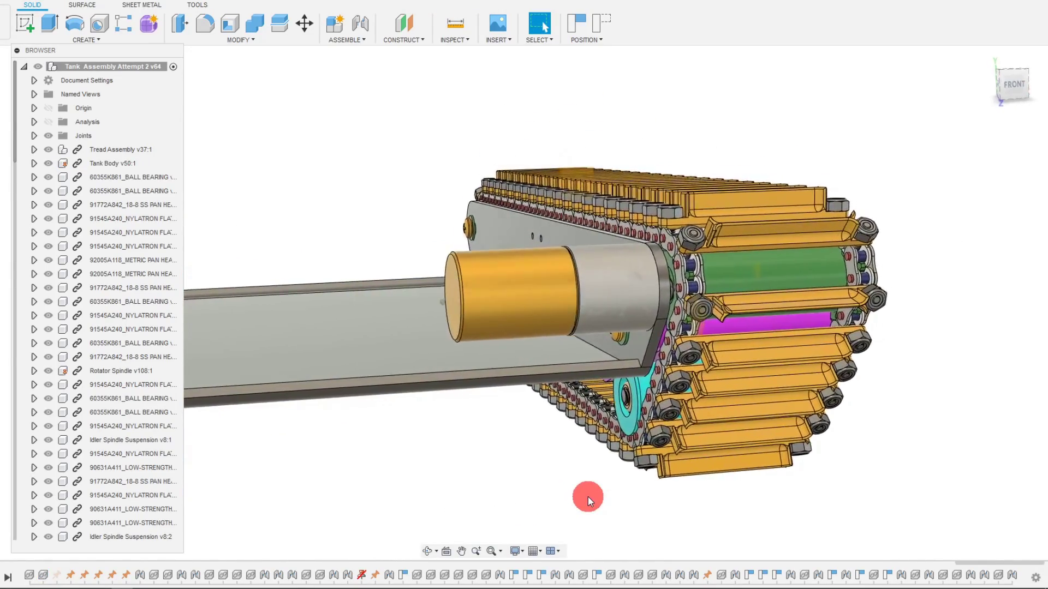
click(521, 261)
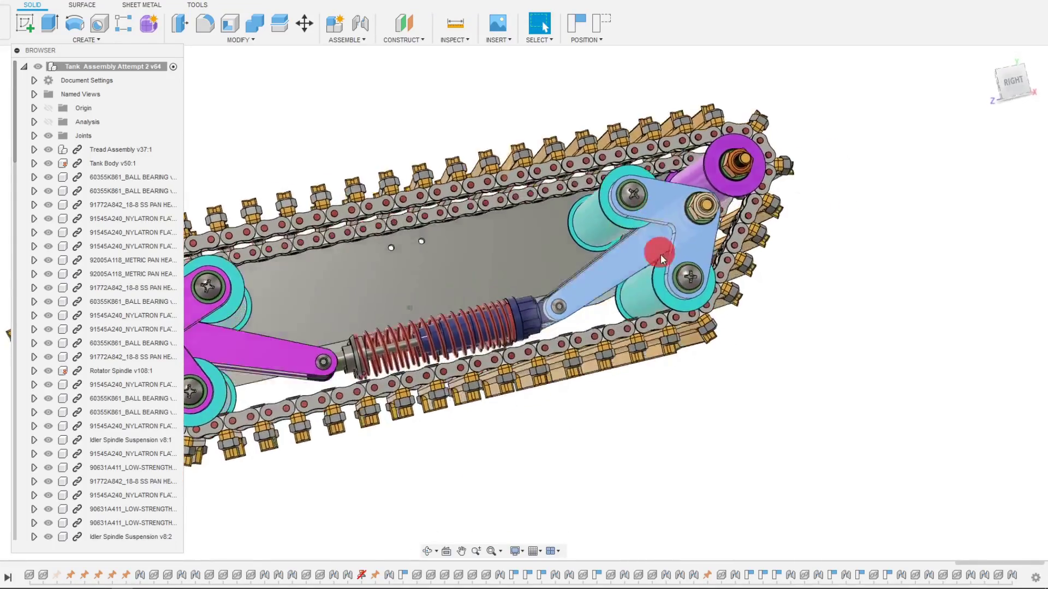
click(695, 237)
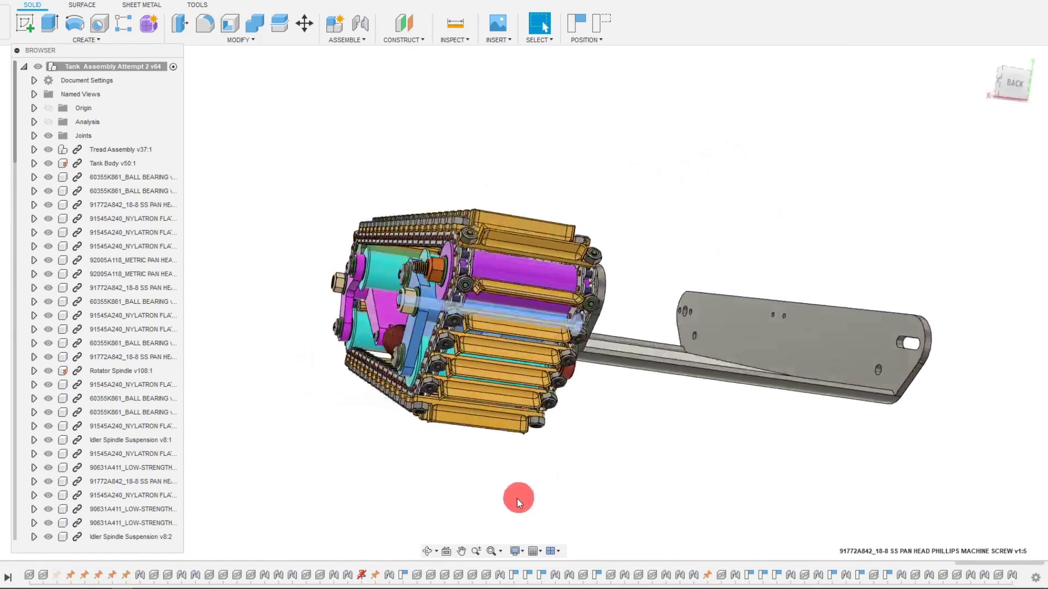
click(527, 480)
scroll(532, 439, up, 2)
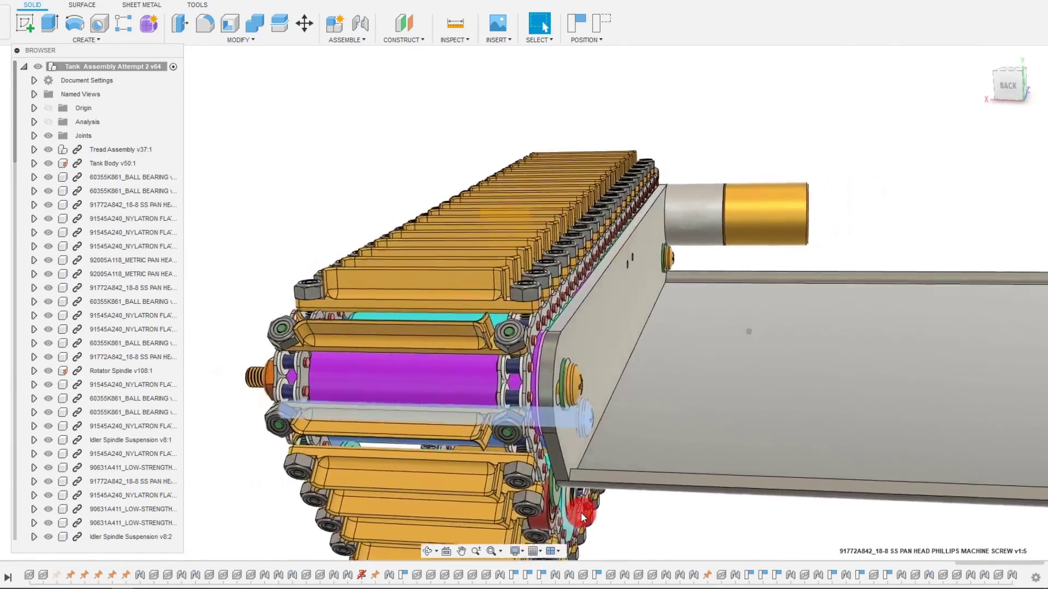
shift+middle_drag(577, 502, 619, 502)
shift+middle_drag(626, 318, 662, 530)
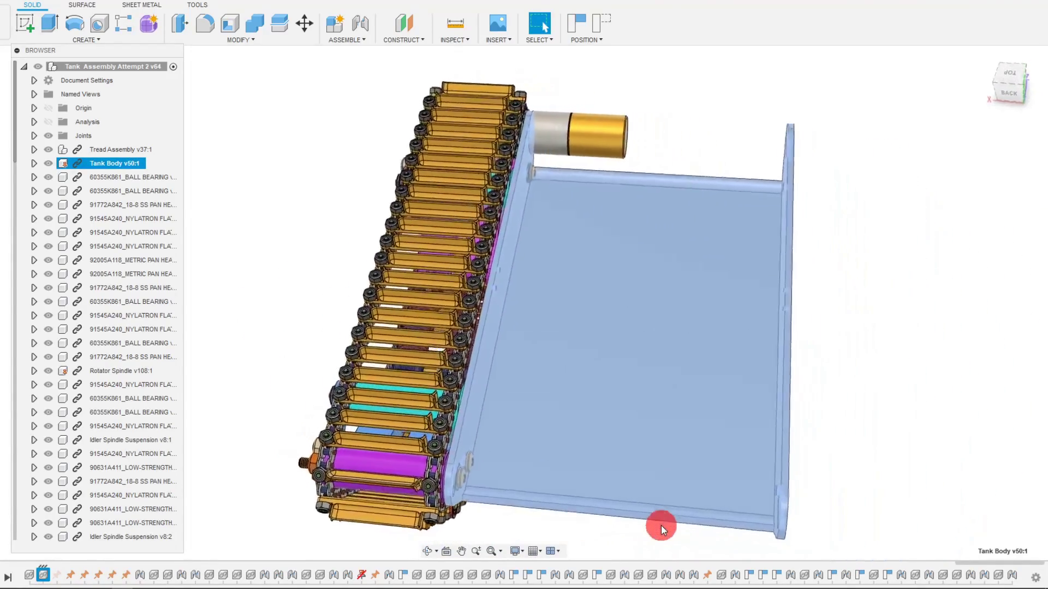
click(661, 525)
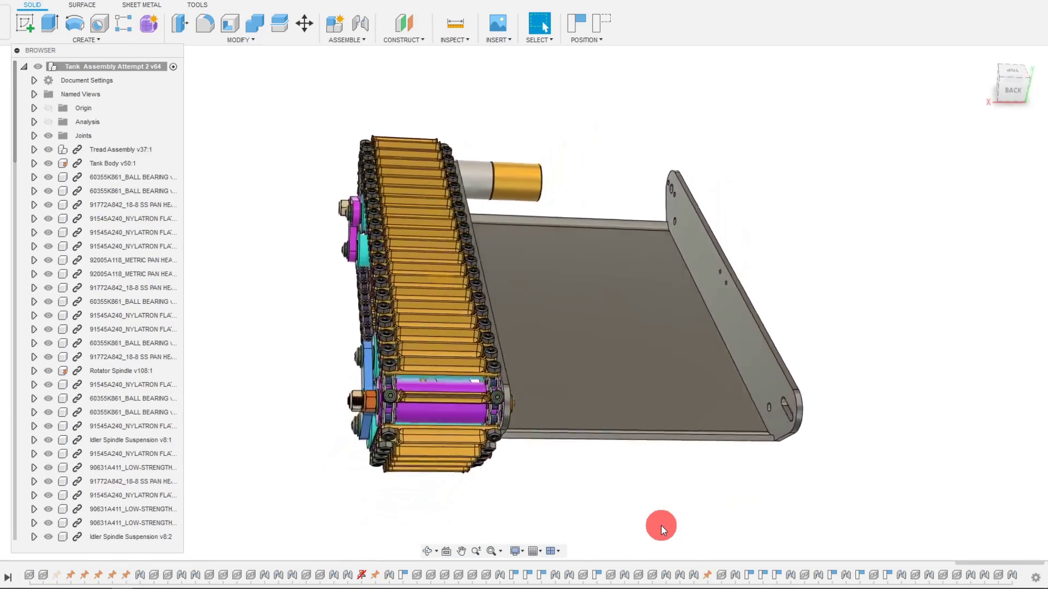